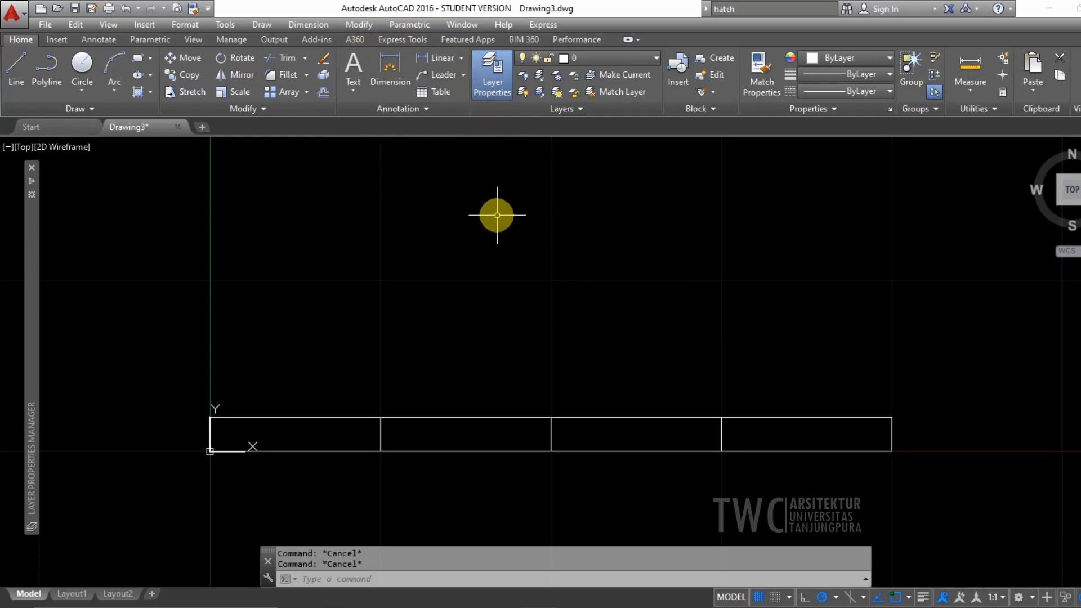
Step: Create a multiline text reading "kotak 1" above the first two boxes of the row
click(359, 59)
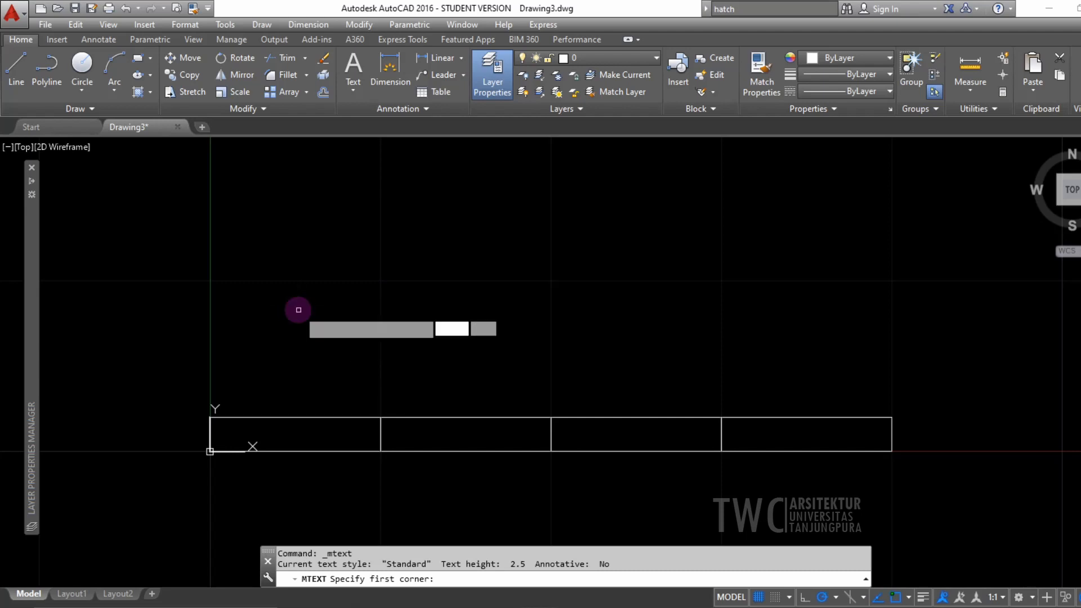
click(299, 310)
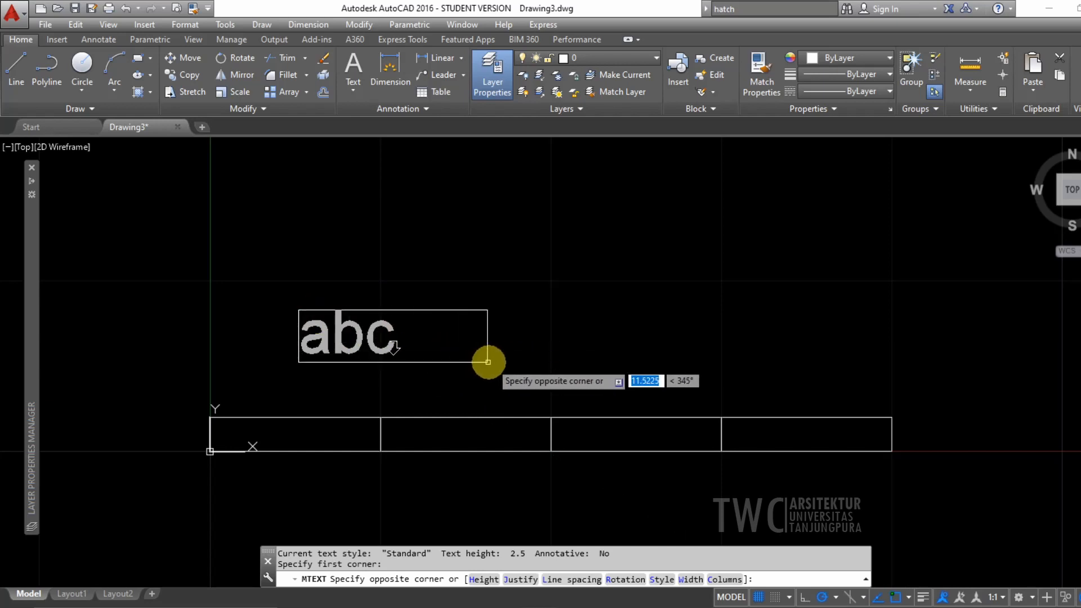
click(445, 357)
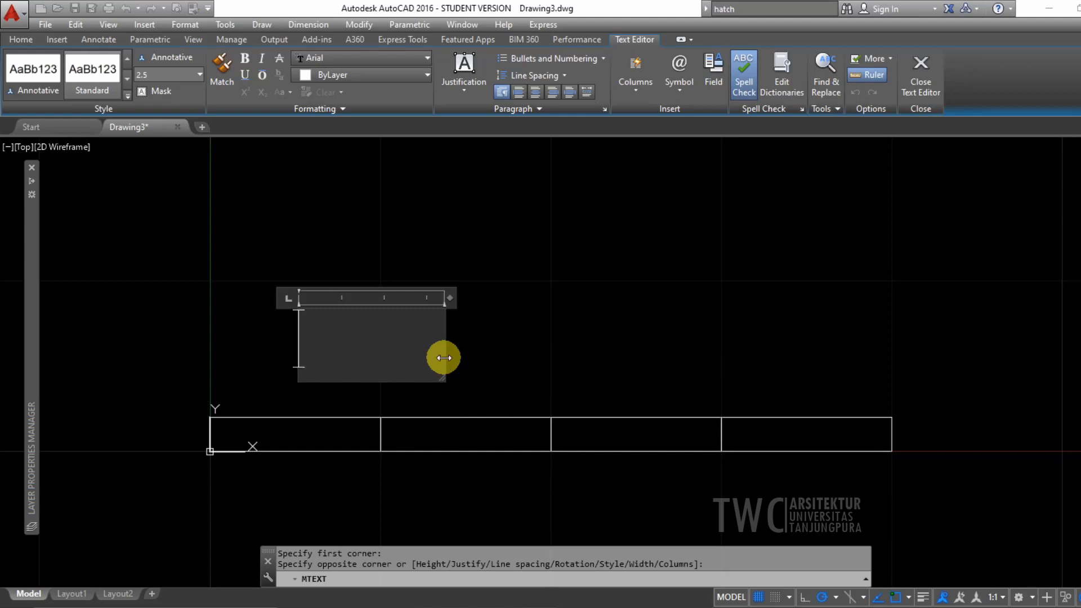
text(kotak)
key(Return)
text(1)
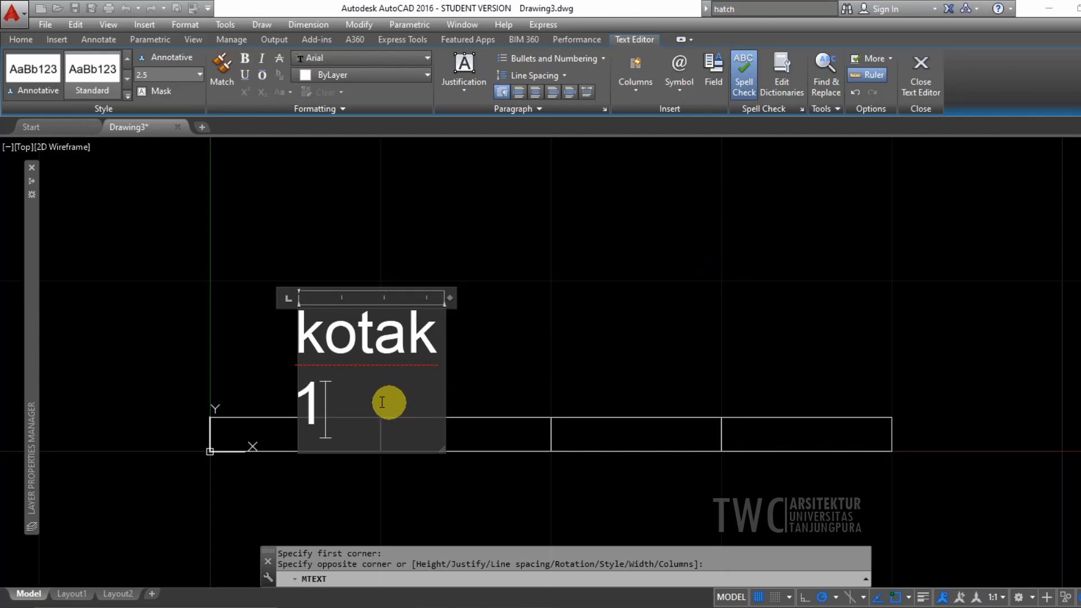
Step: Set the height of the whole "kotak 1" text to 1
drag(357, 407, 300, 331)
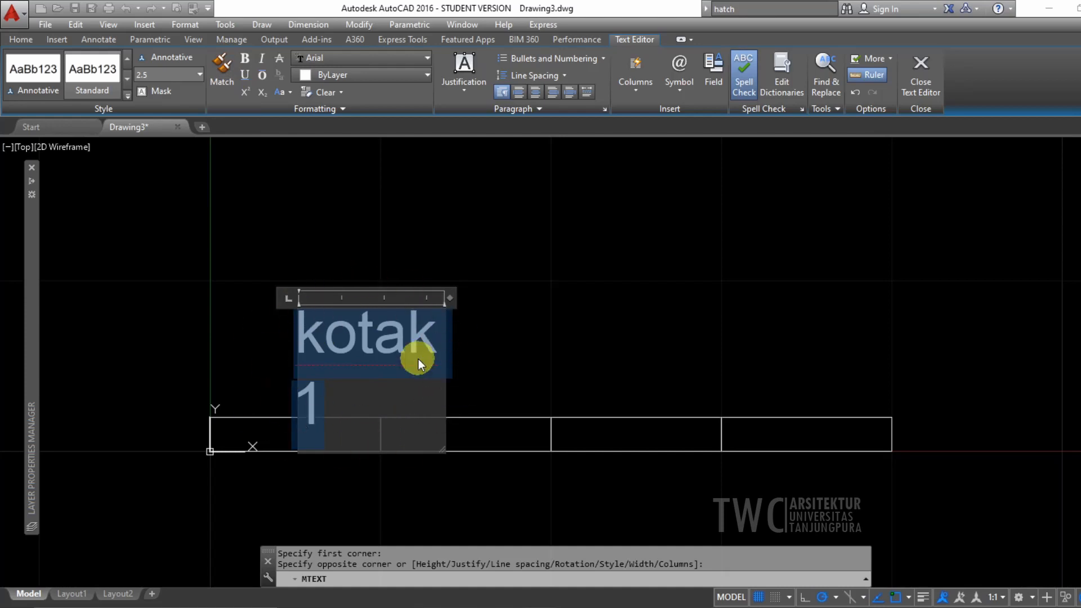
click(155, 75)
text(1)
key(Return)
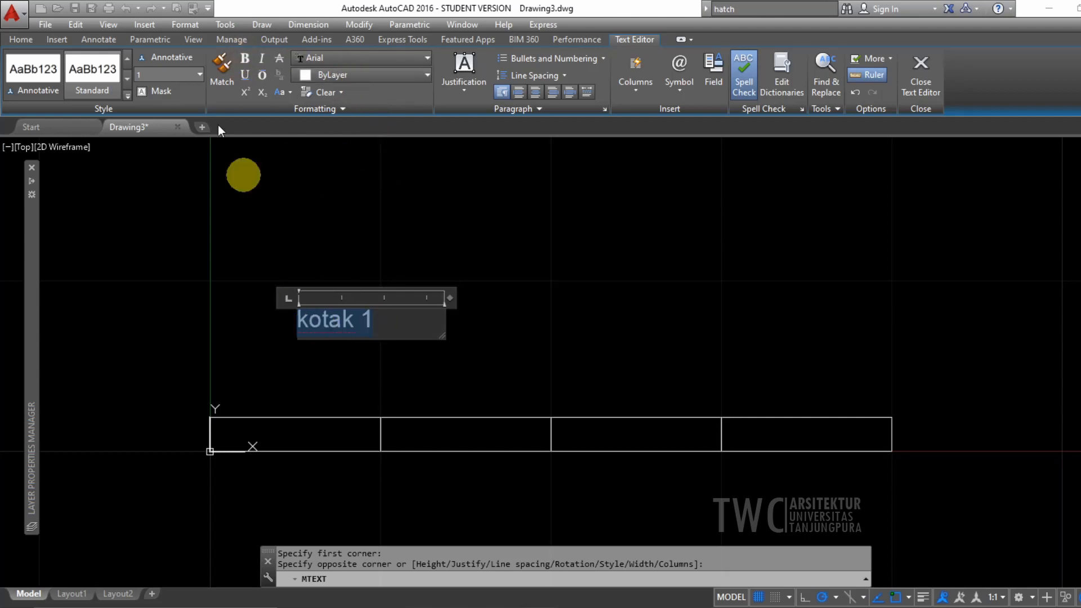
Step: Apply bold, italic and underline to the "kotak 1" text, and try superscript and subscript on it
click(246, 58)
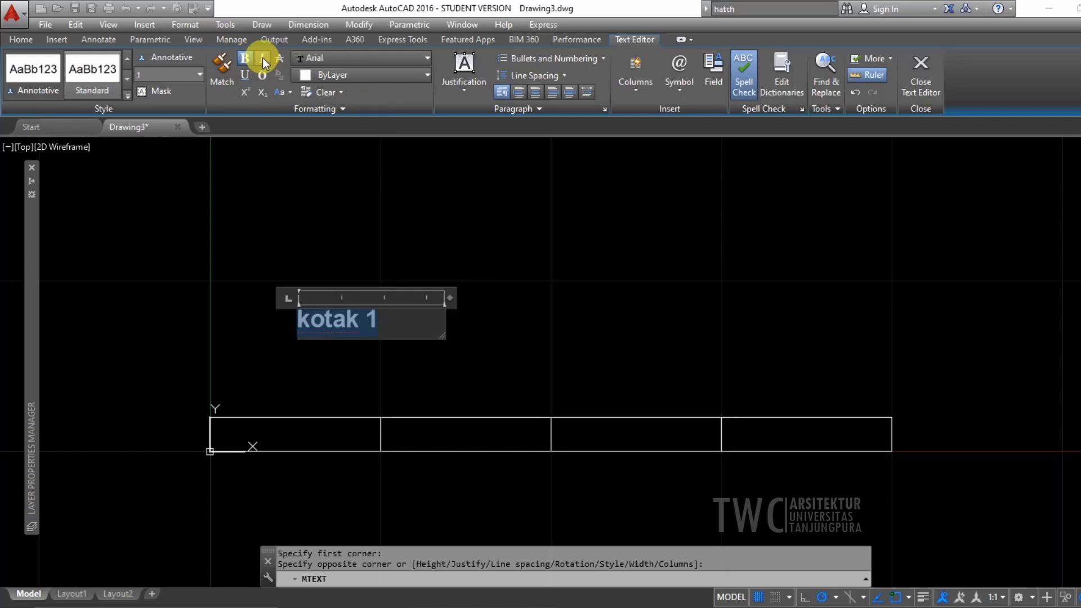
click(263, 58)
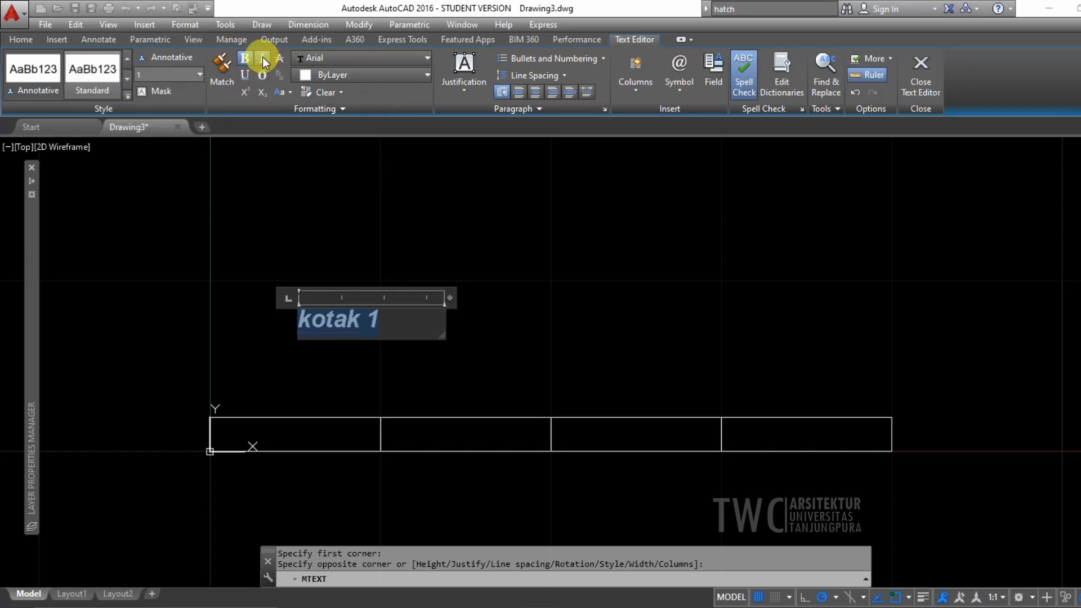
click(246, 76)
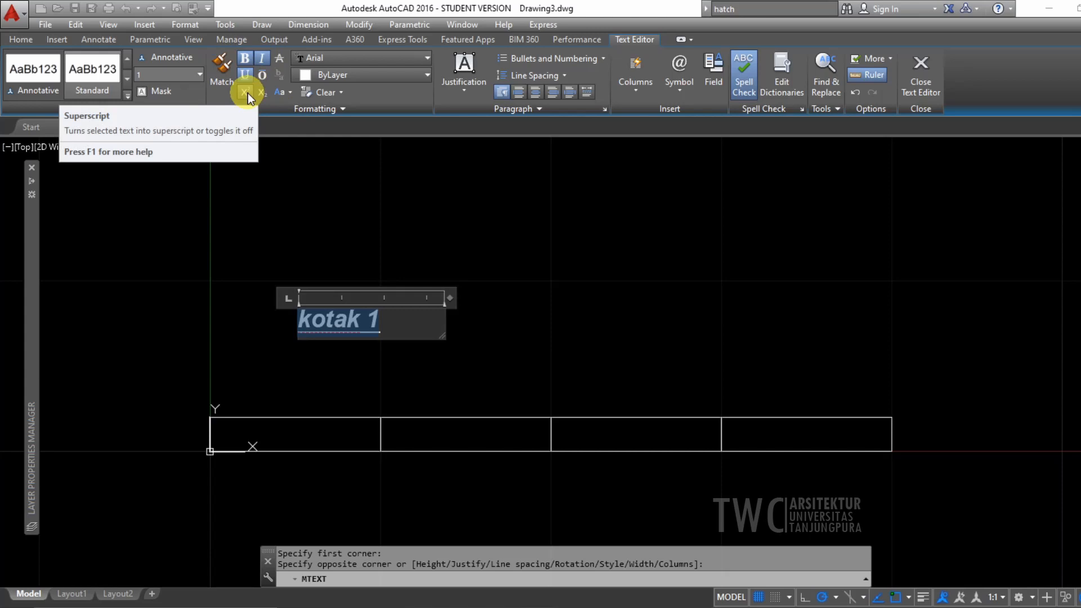
click(248, 93)
click(263, 93)
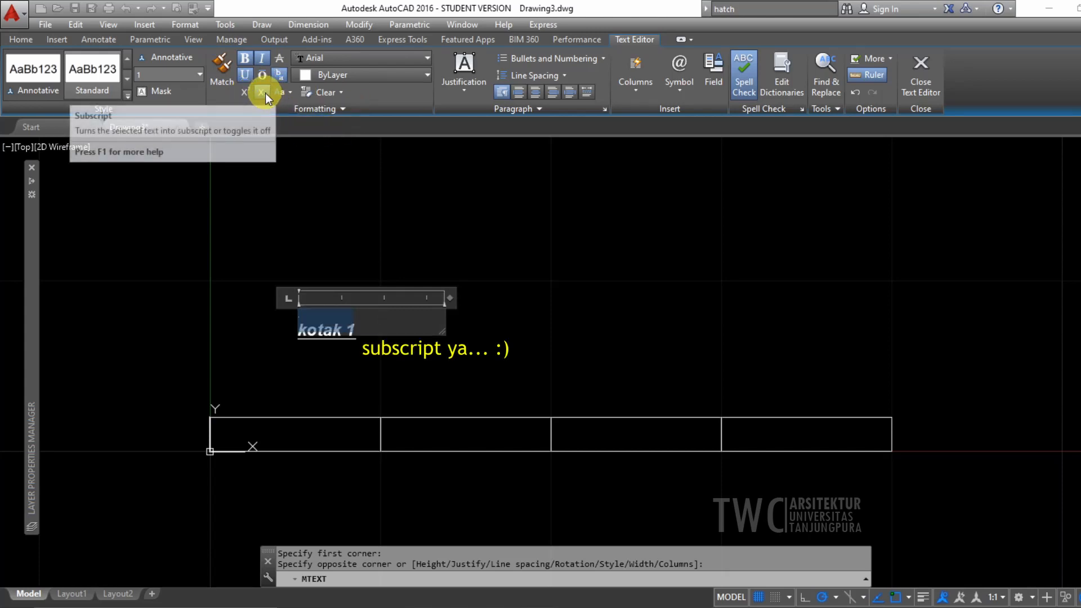
Step: Remove the subscript, underline, italic and bold formatting from the "kotak 1" text
click(264, 92)
click(244, 73)
click(262, 58)
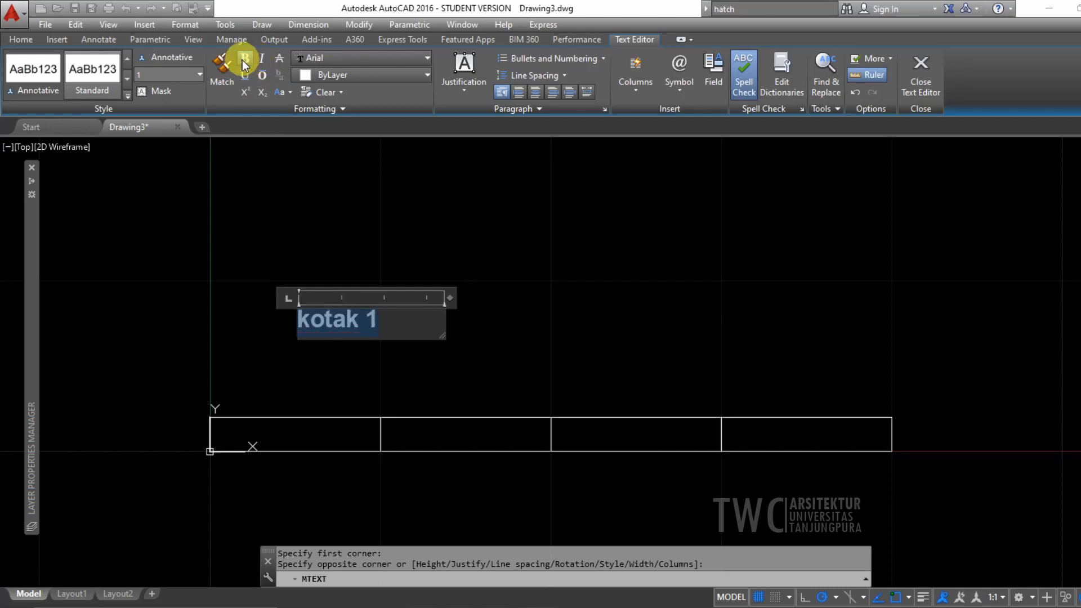
click(243, 59)
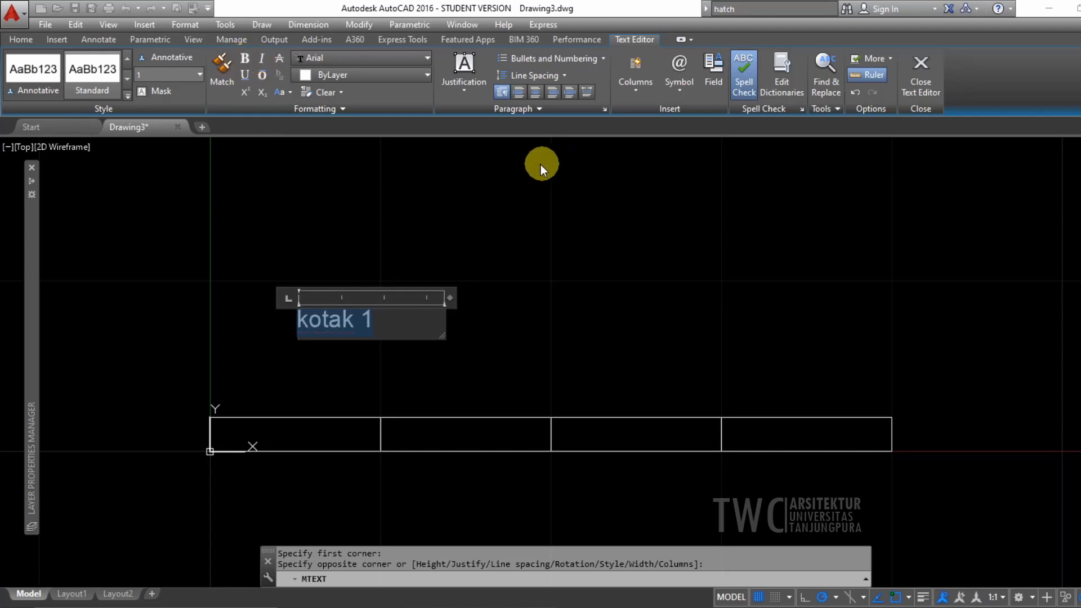
Step: Change the font of the "kotak 1" text to Calibri and center the paragraph
click(427, 59)
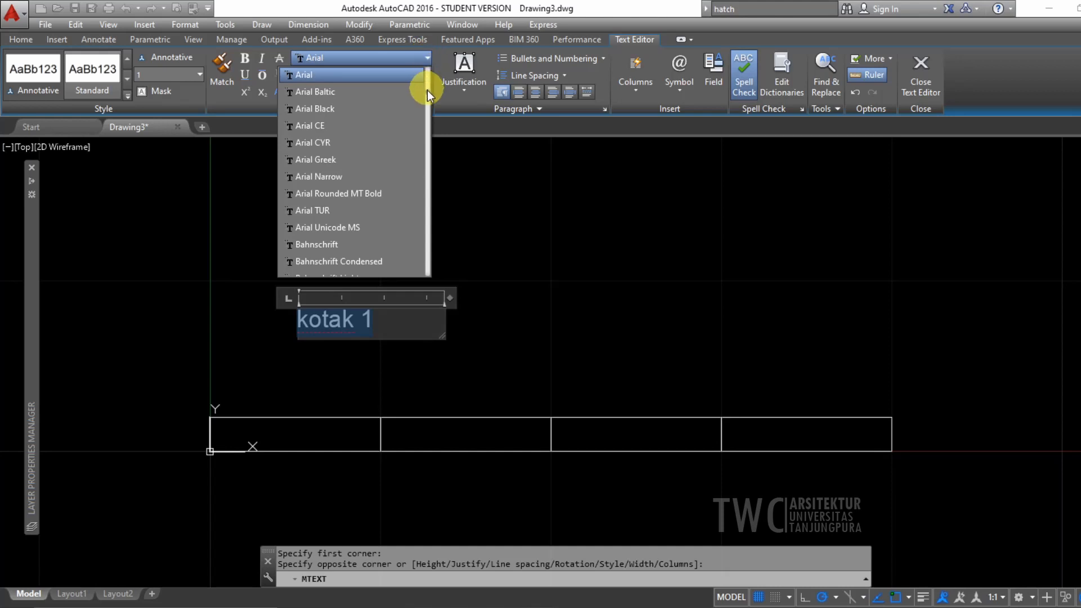
drag(427, 90, 428, 112)
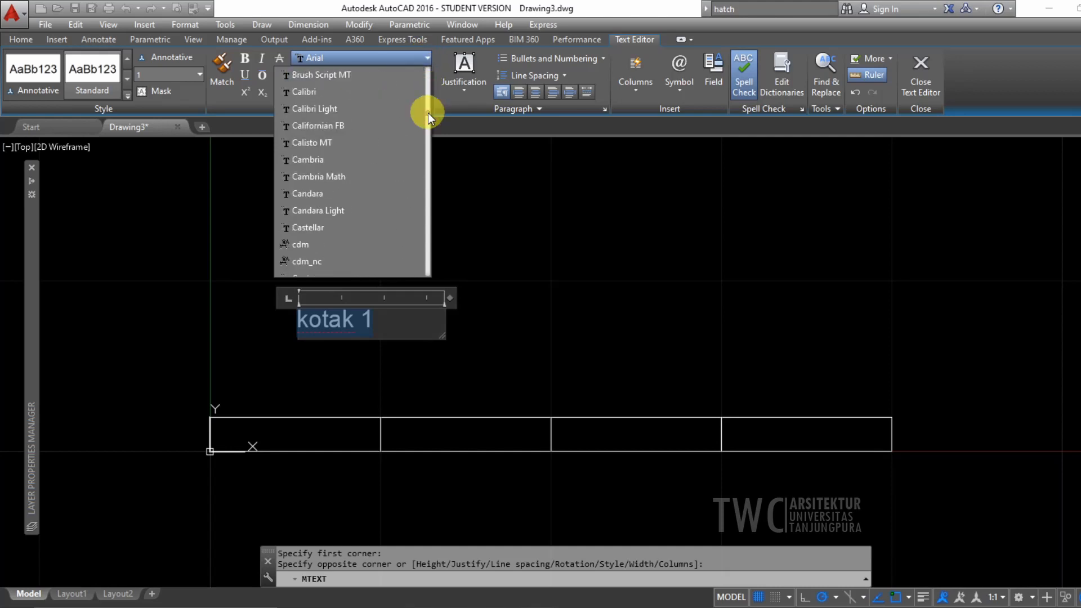
click(336, 91)
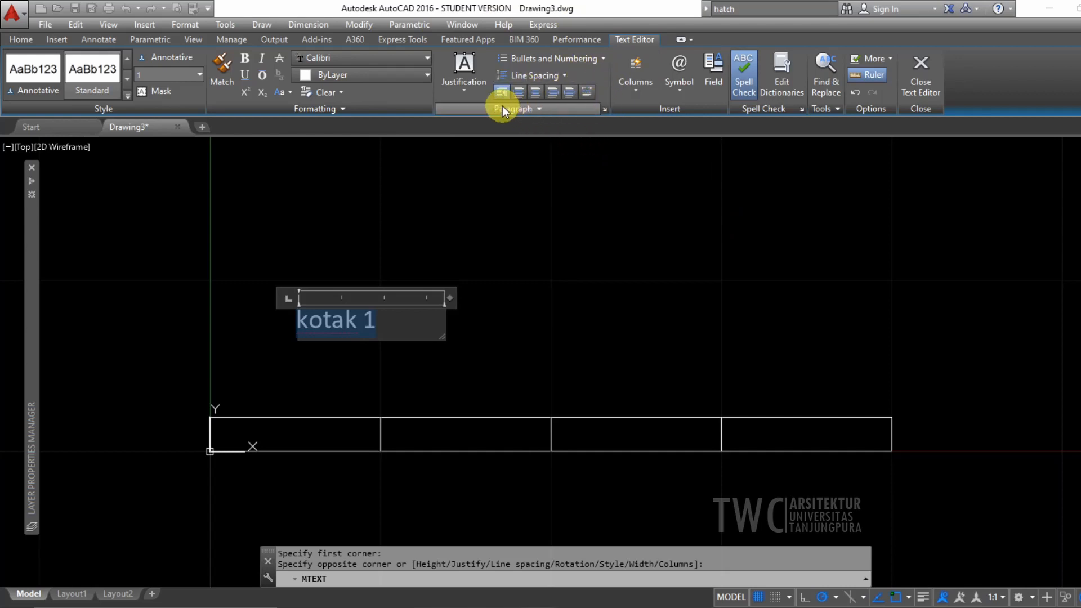
click(538, 93)
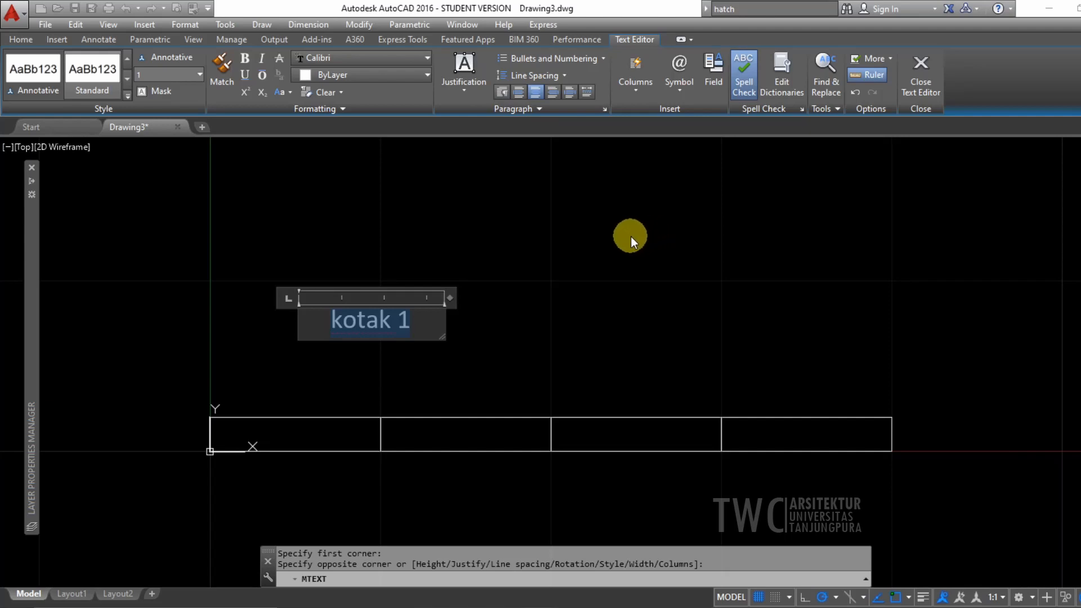
click(430, 316)
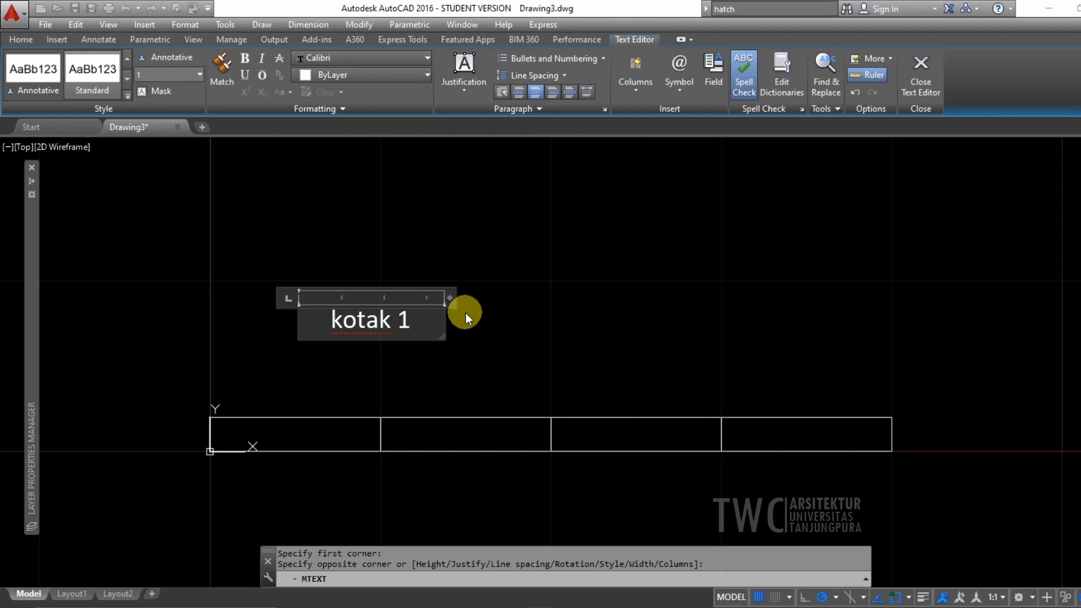
Step: Add a second line reading "±0.00" below "kotak 1", inserting the Plus/Minus symbol and removing the duplicate sign
key(Return)
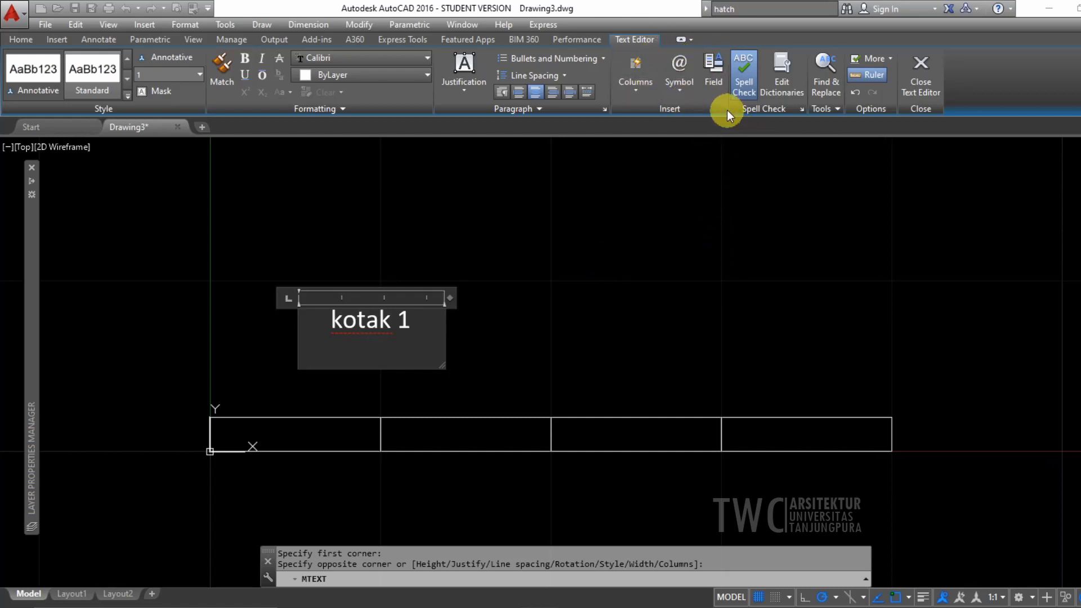
click(685, 92)
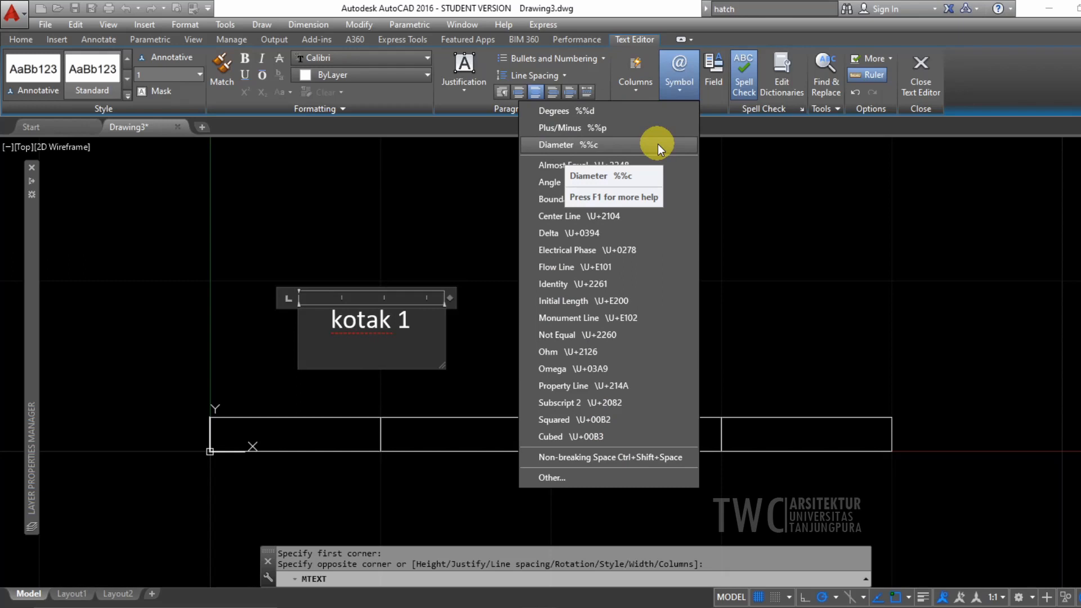
click(565, 131)
click(683, 92)
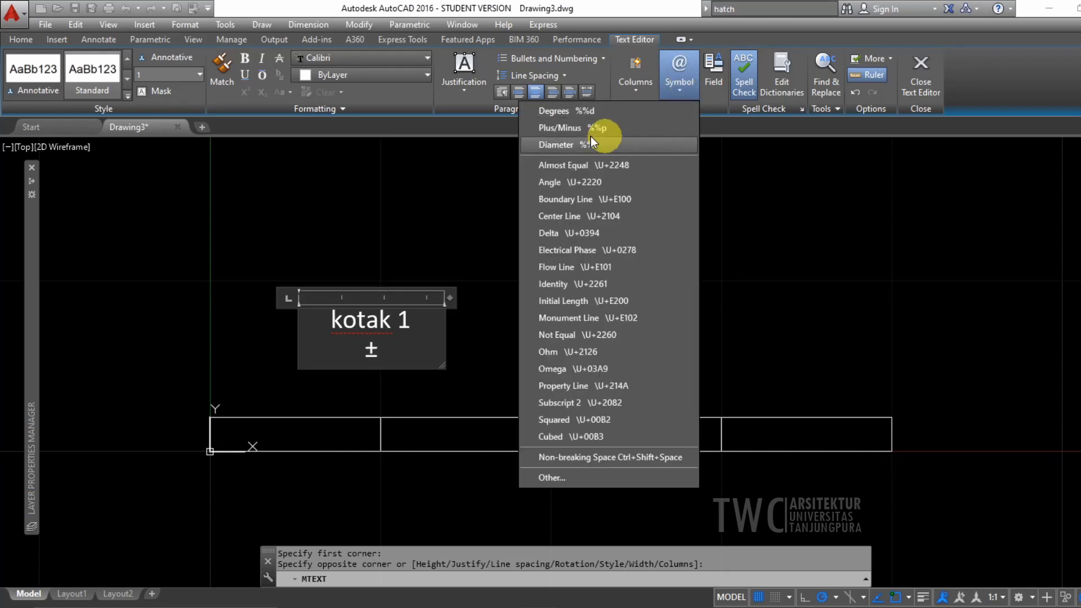
click(554, 129)
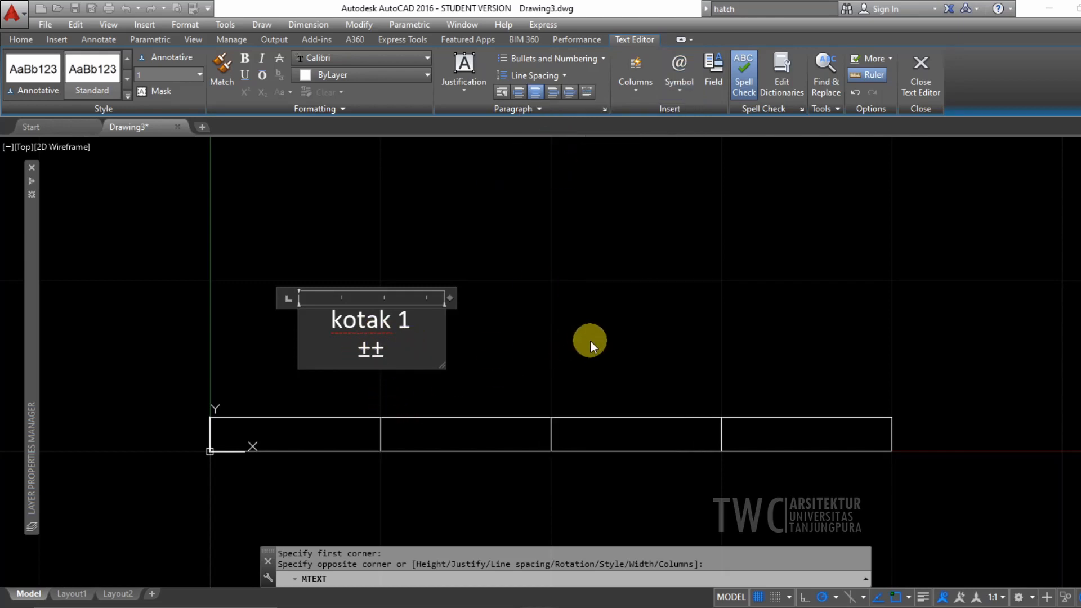
text(0.00)
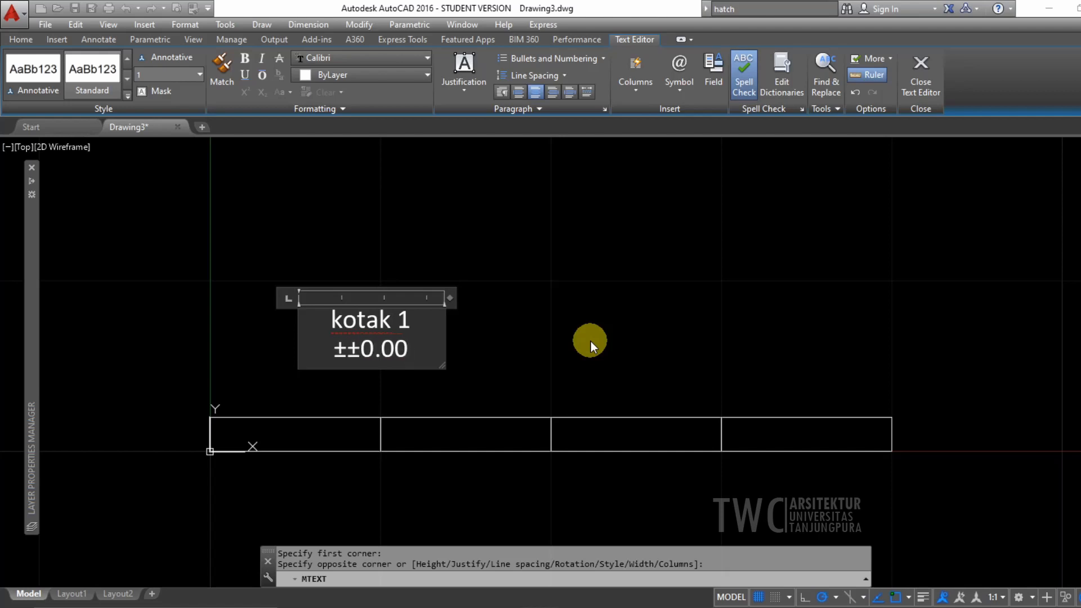
click(346, 350)
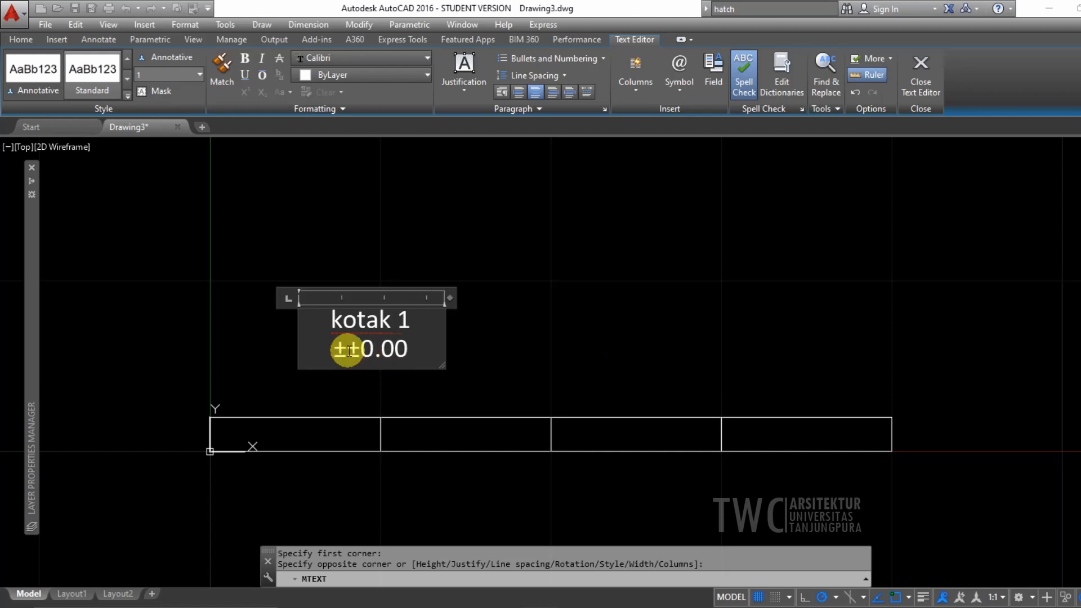
key(BackSpace)
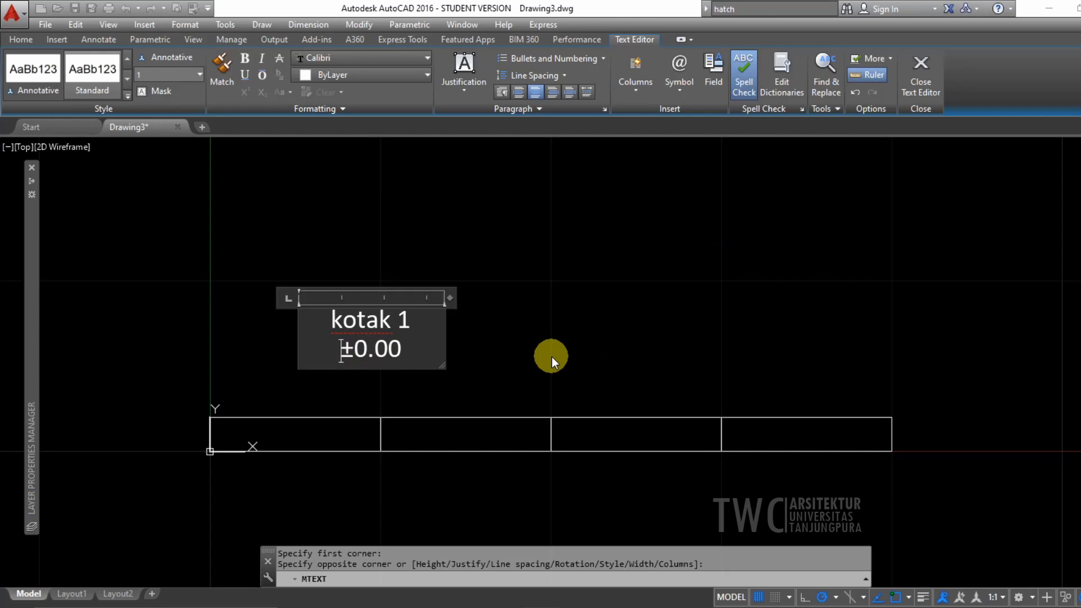
Step: Append "- 45°" to the second text line, using the Degrees symbol from the symbol list
click(425, 348)
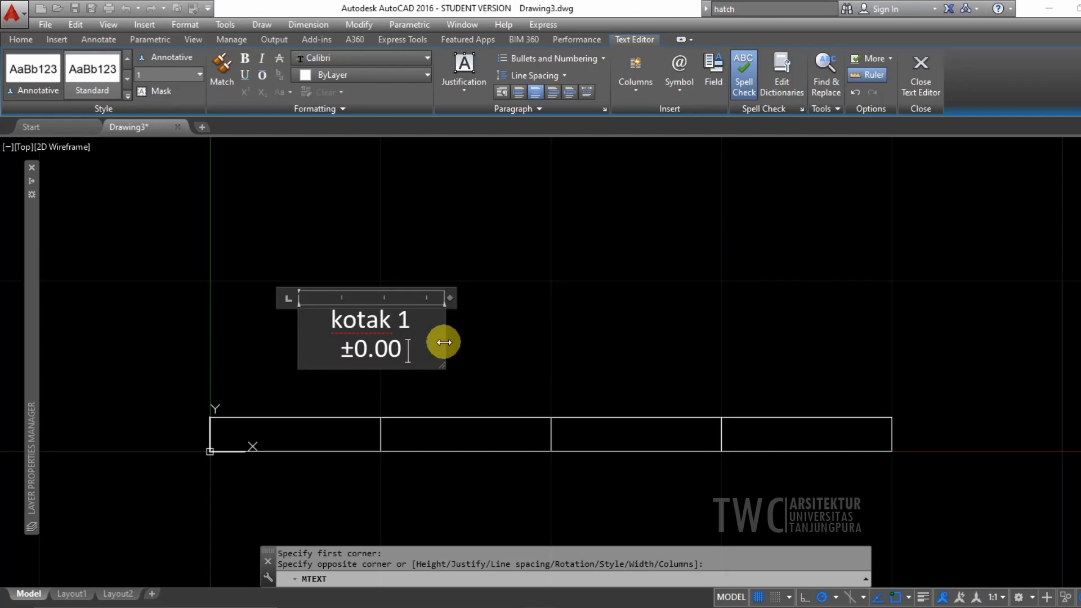
text(- 45)
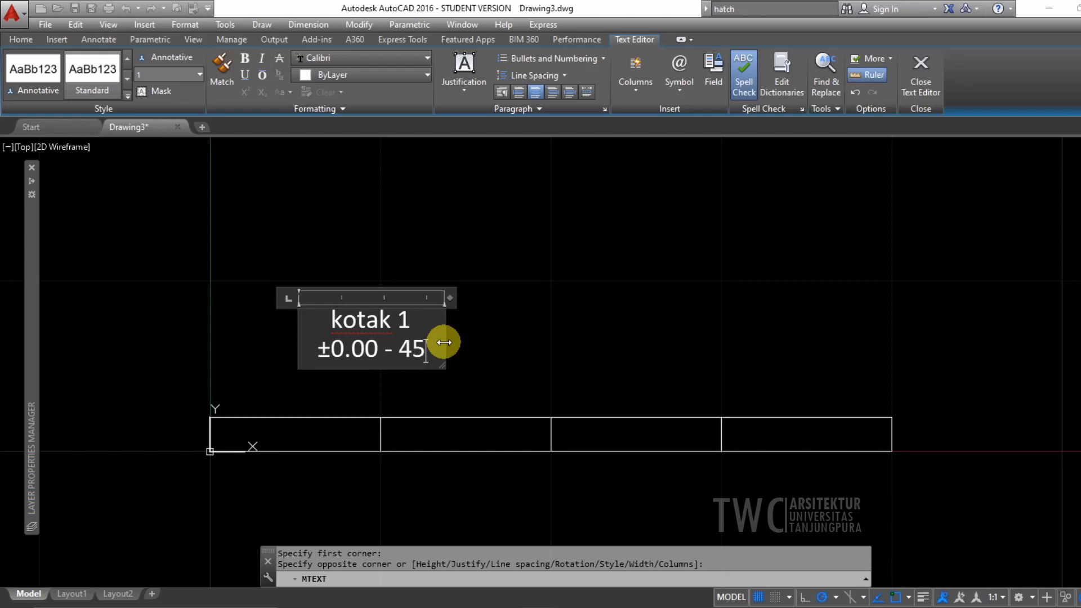
click(682, 93)
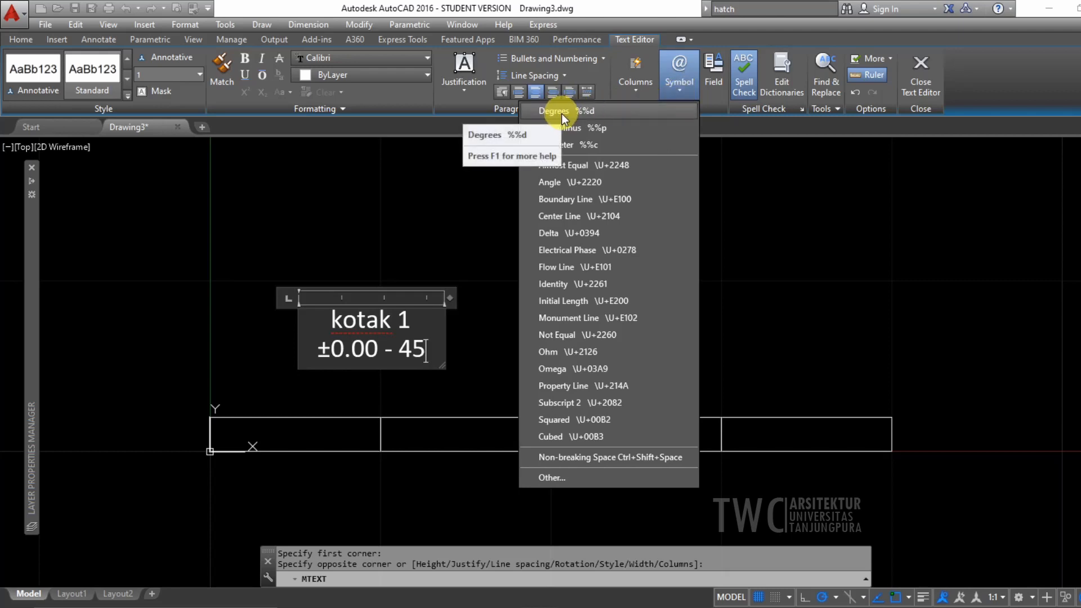
click(618, 111)
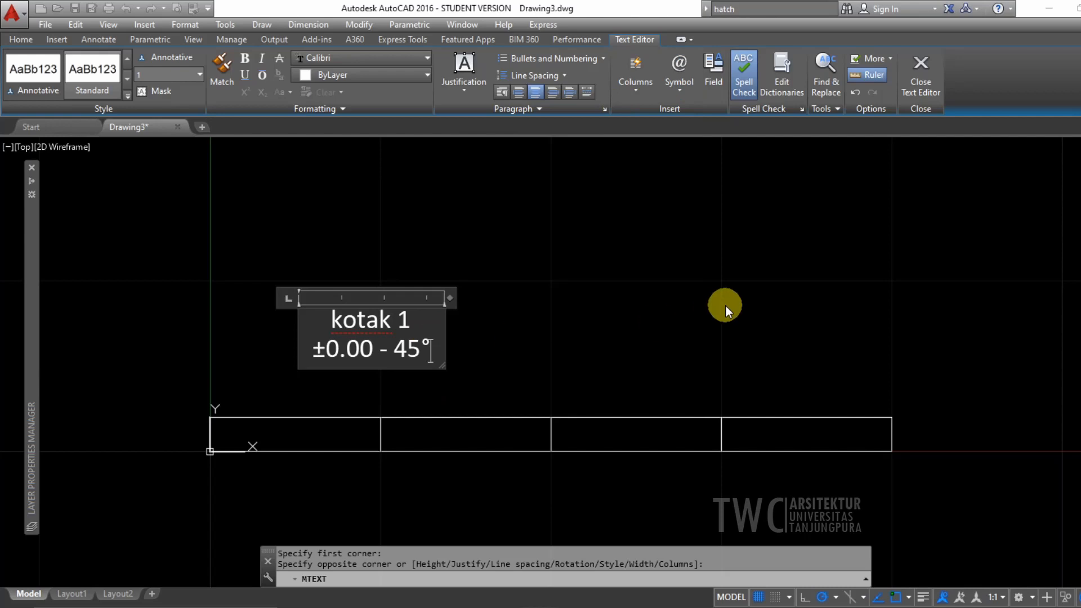
Step: Look through the additional symbols of the Arial font in the Character Map, and close it
click(674, 93)
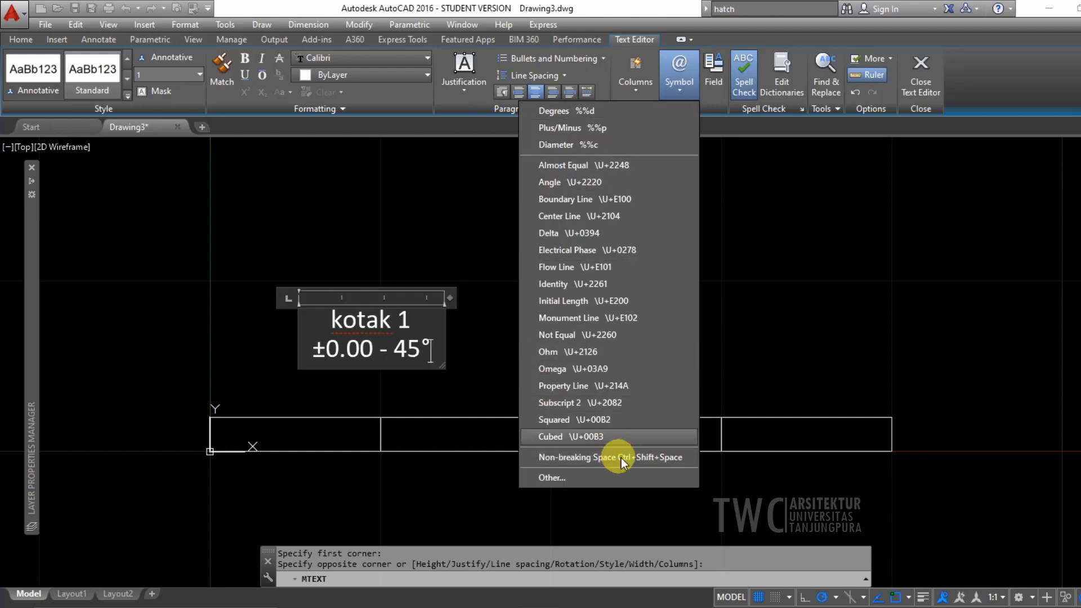
click(556, 482)
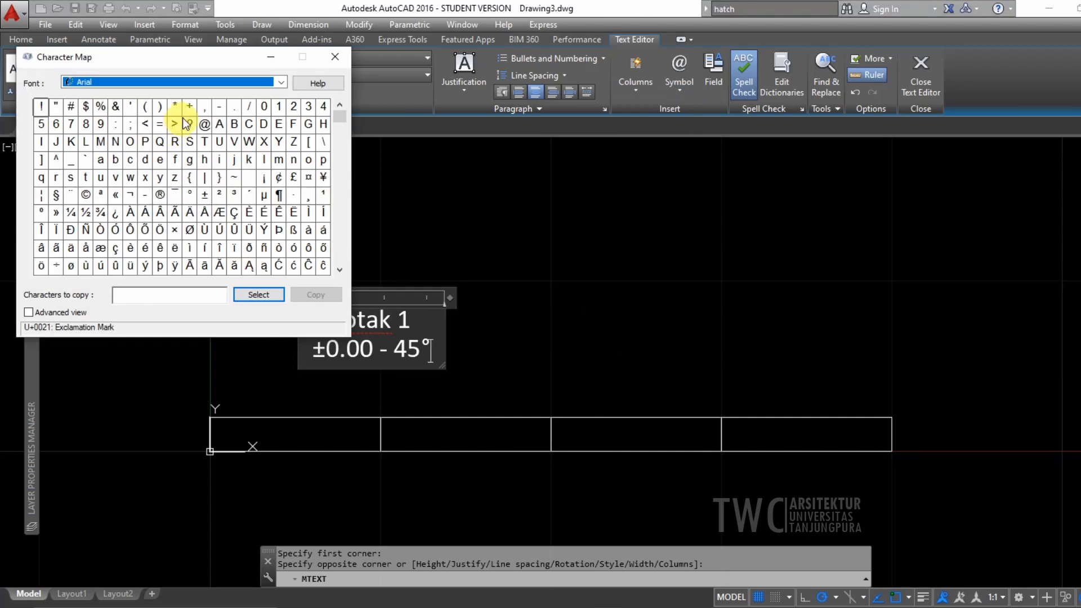
drag(344, 121, 341, 265)
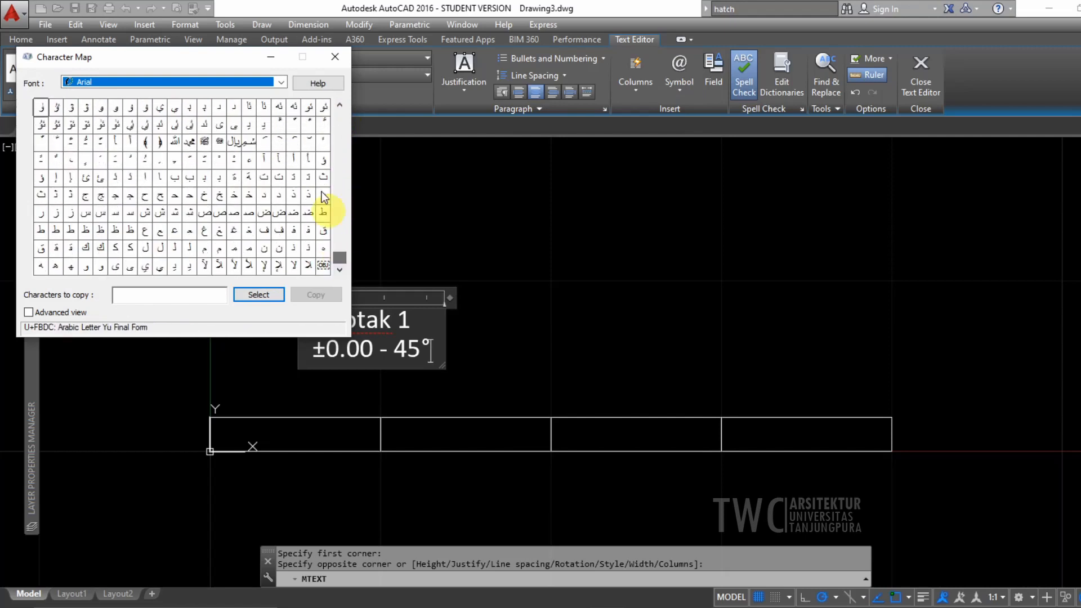
click(335, 56)
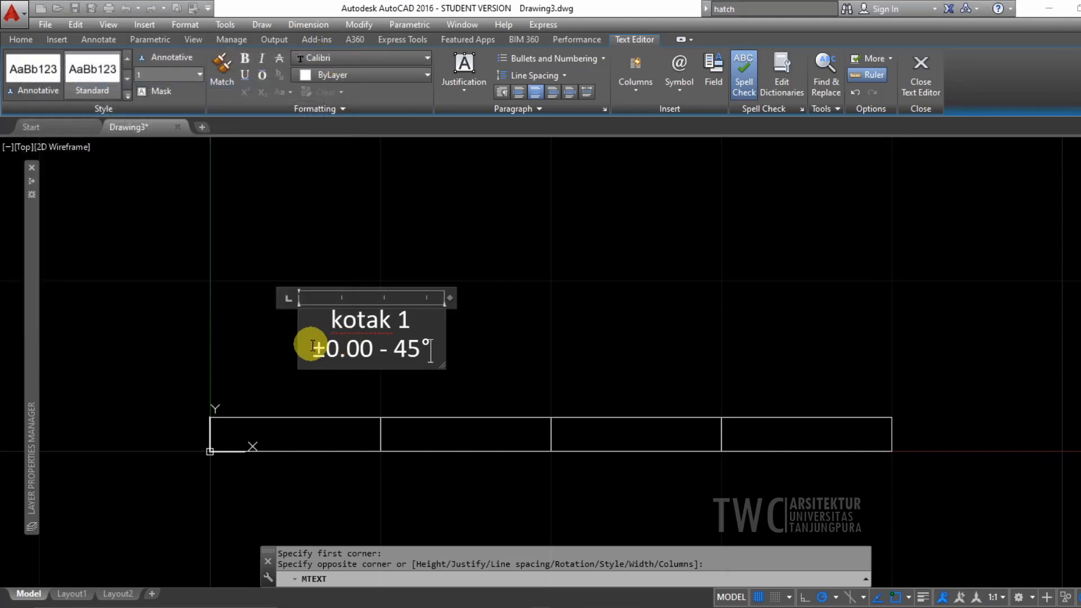
Step: Delete the second line so only "kotak 1" remains, and finish editing the text
drag(312, 348, 386, 348)
key(Delete)
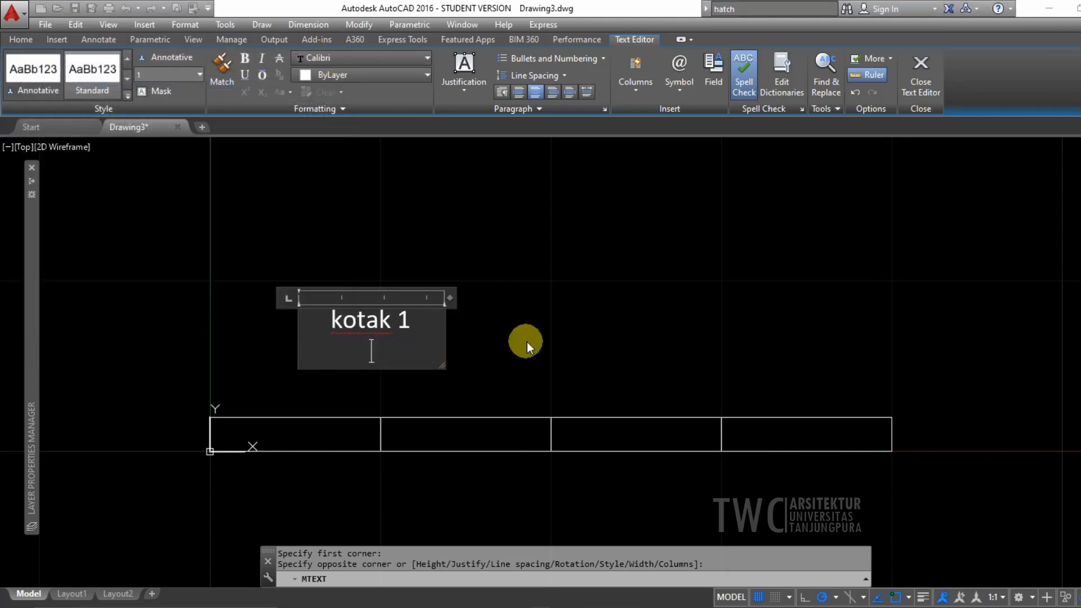
key(BackSpace)
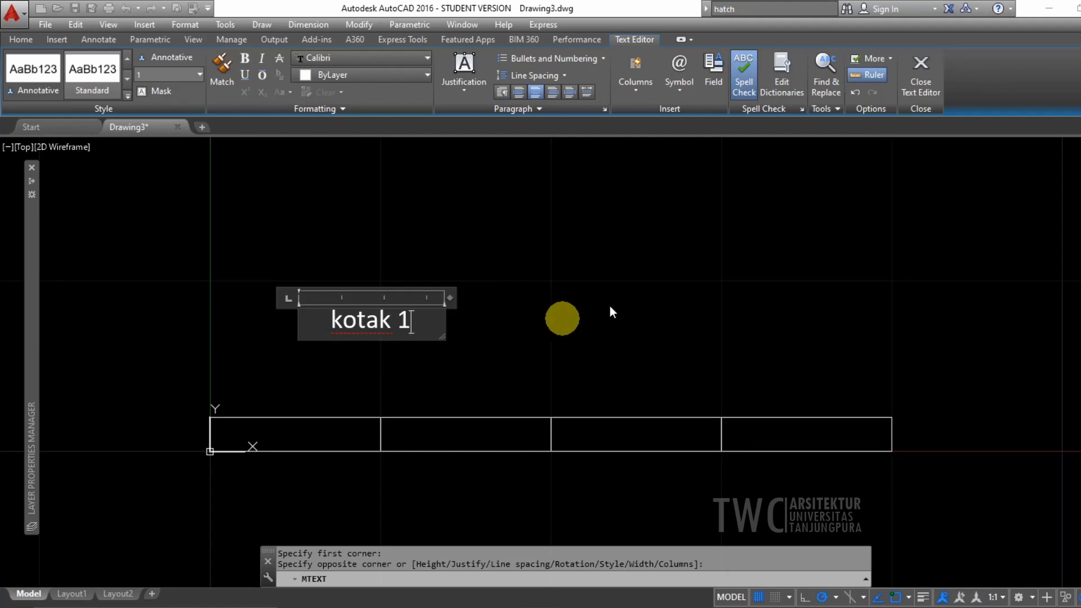
click(920, 82)
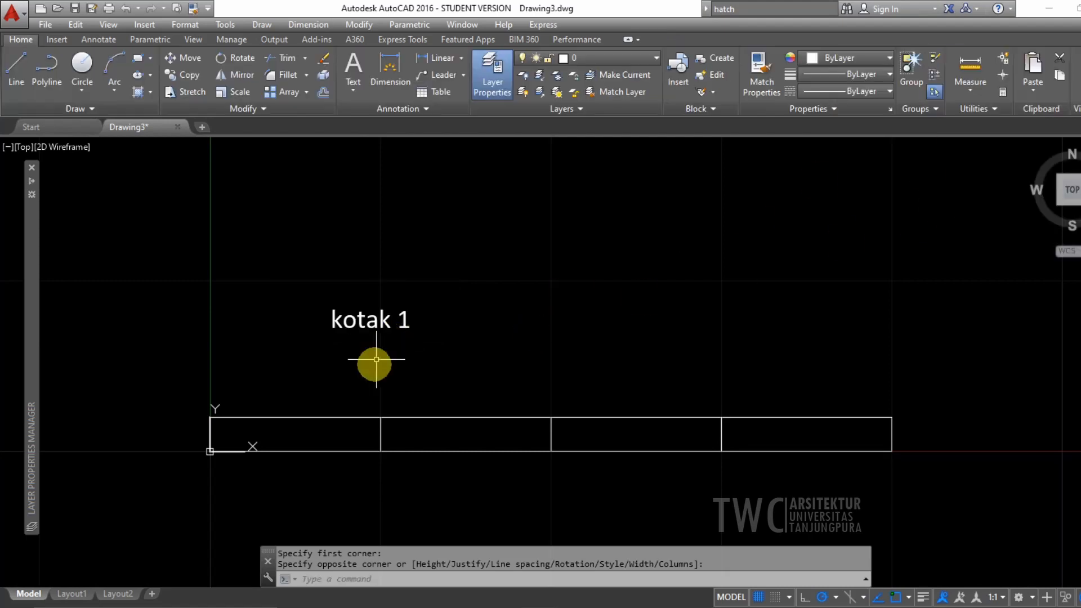
Step: Move the "kotak 1" text from above the row into the middle of the first box
click(384, 321)
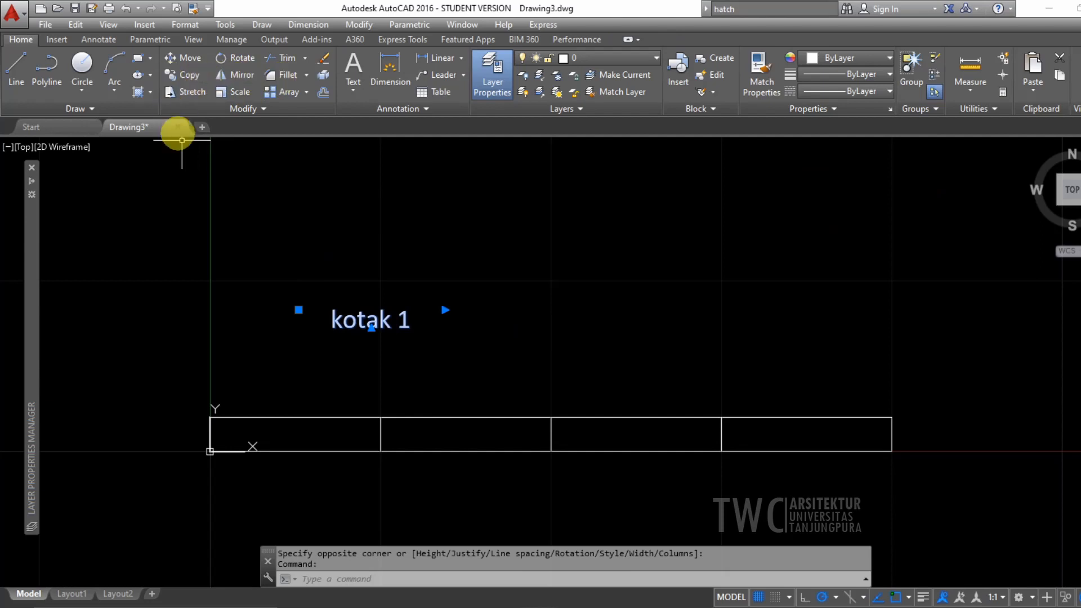
click(196, 59)
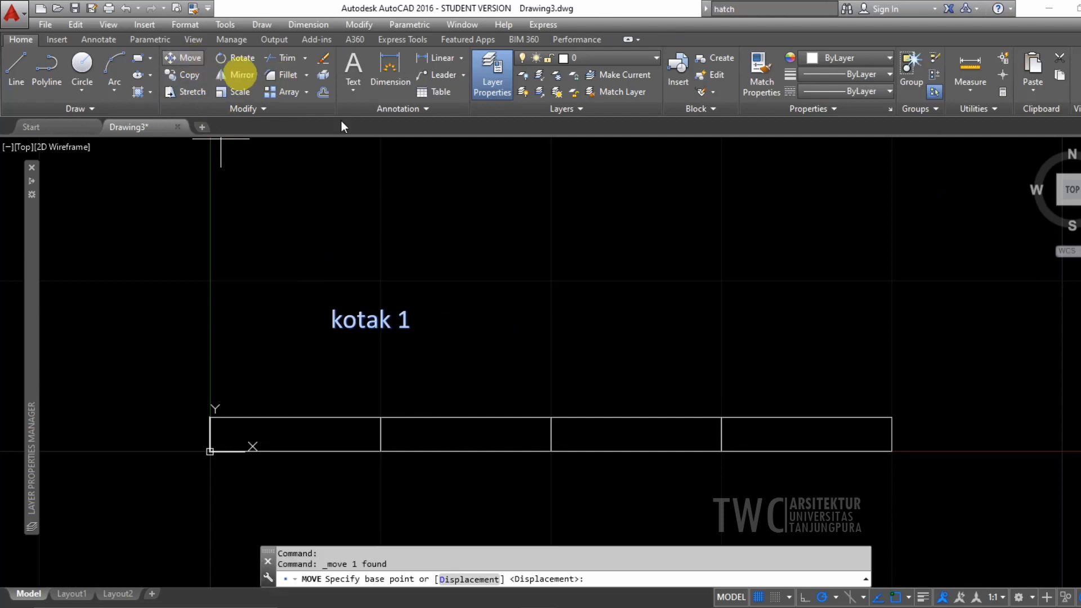
click(371, 326)
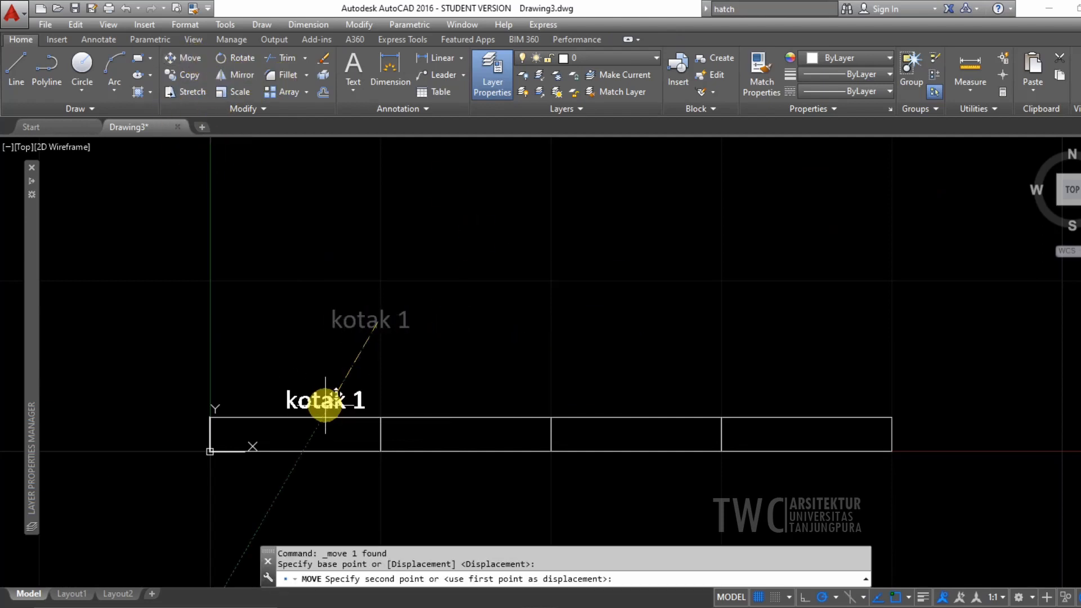
click(310, 435)
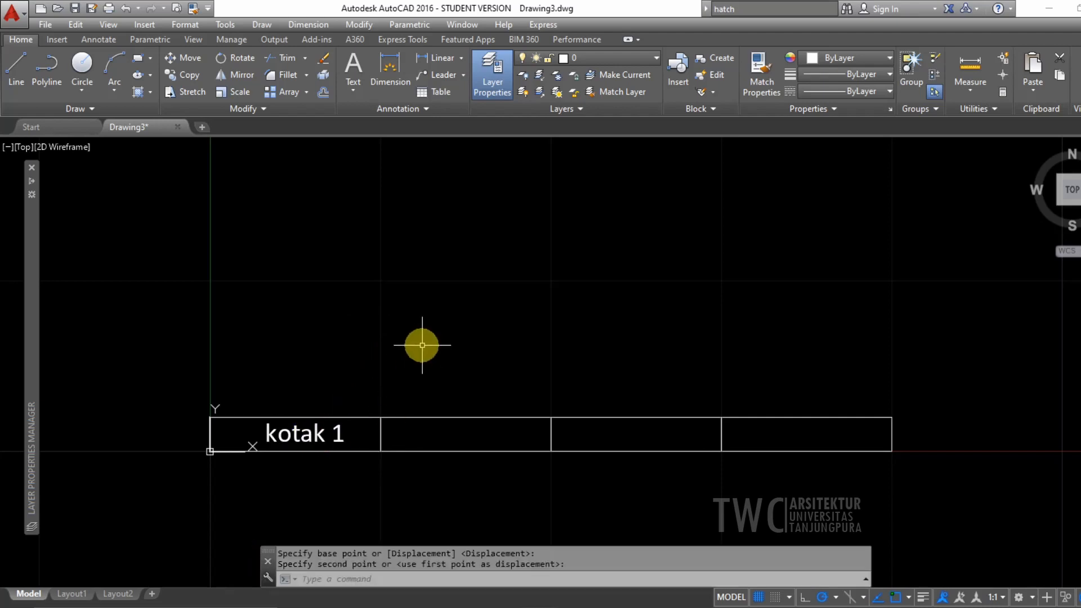
Step: Copy the "kotak 1" text from the first box to the matching position in the third box
click(315, 435)
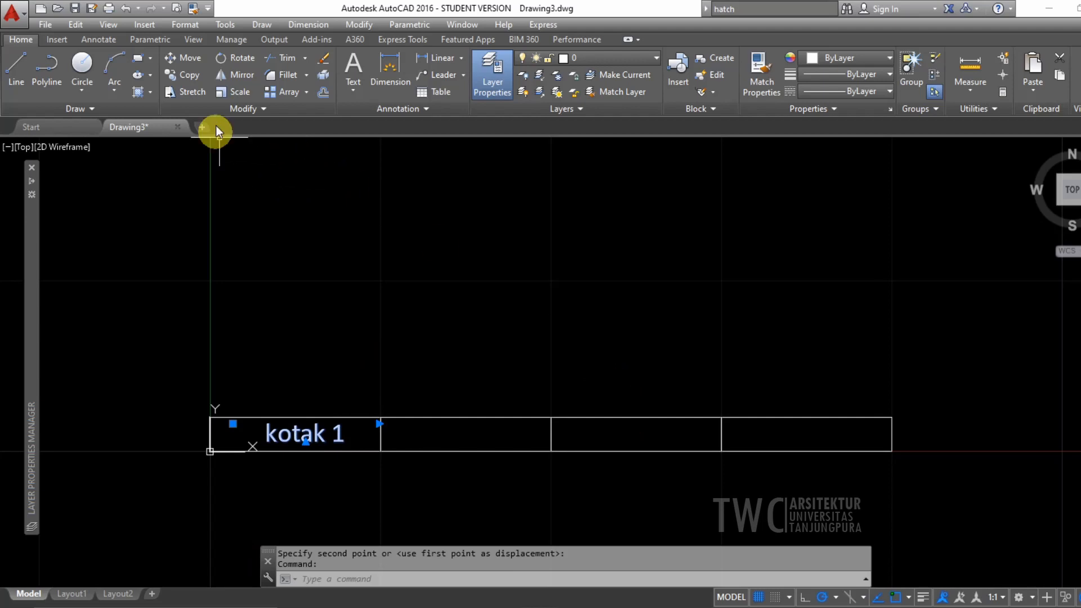
click(188, 74)
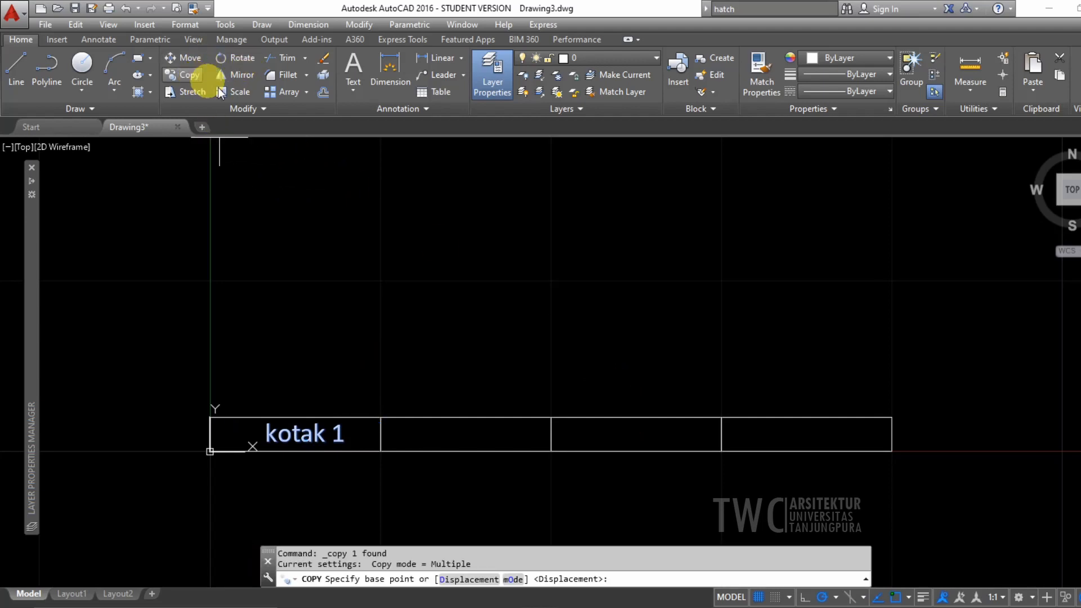
click(381, 418)
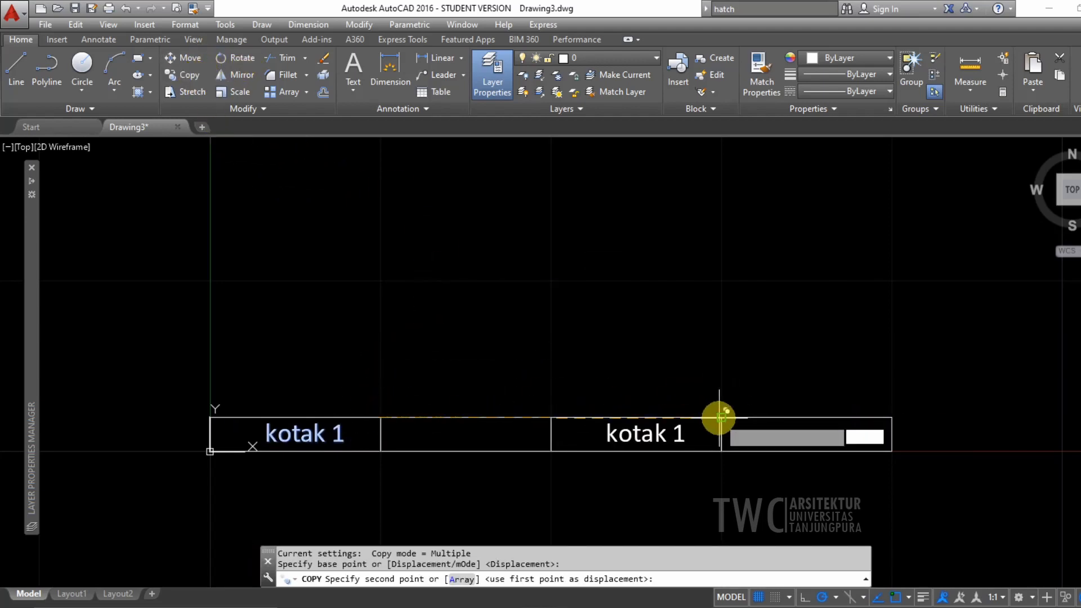
click(721, 417)
key(Return)
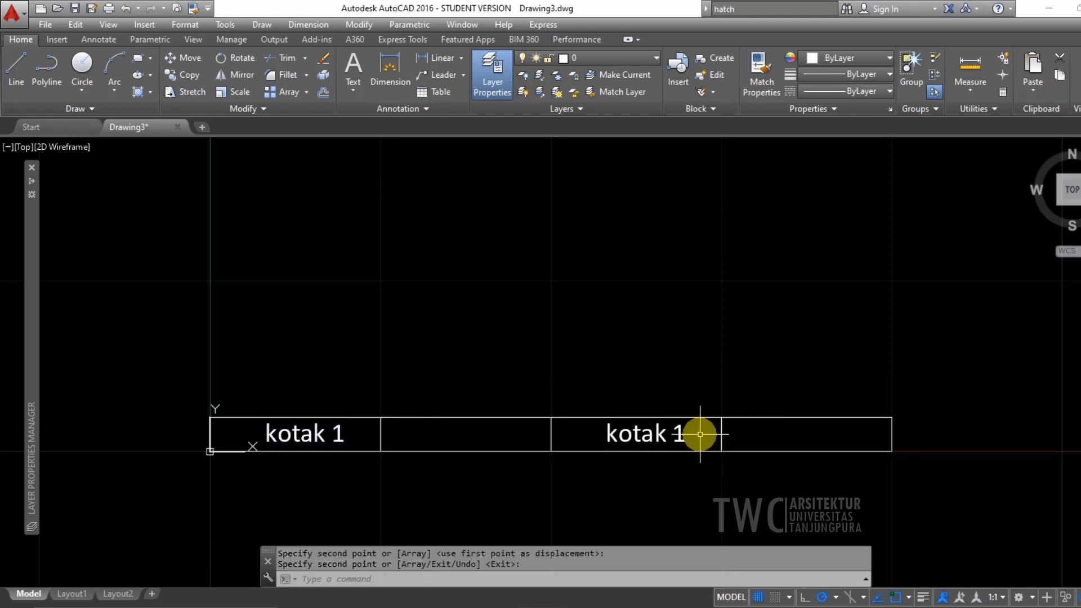
Step: Change the copied text in the third box to "kotak 3" and finish editing it
double_click(679, 434)
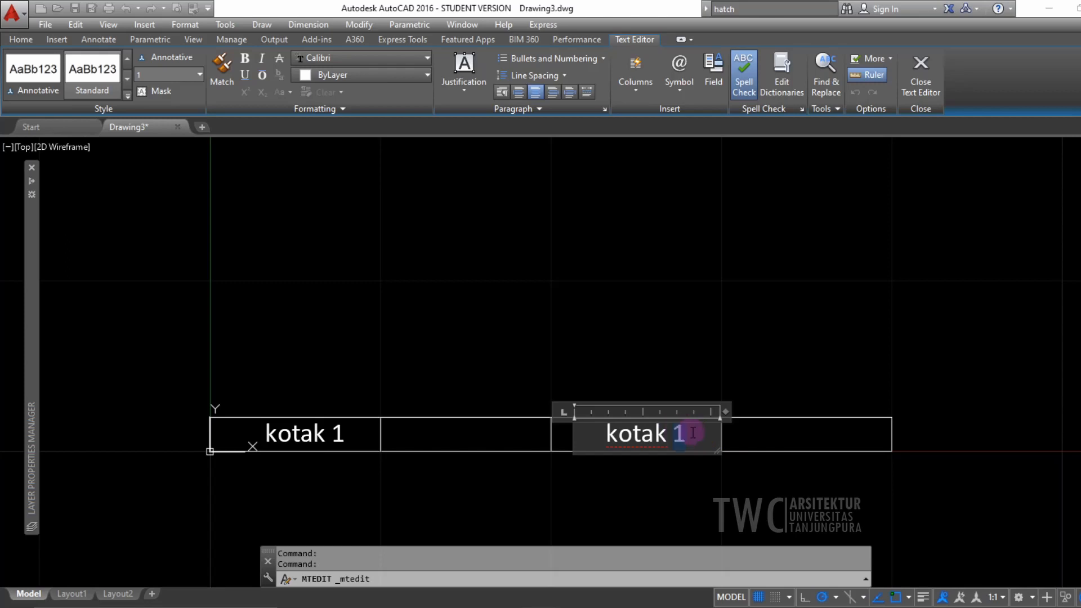
text(3)
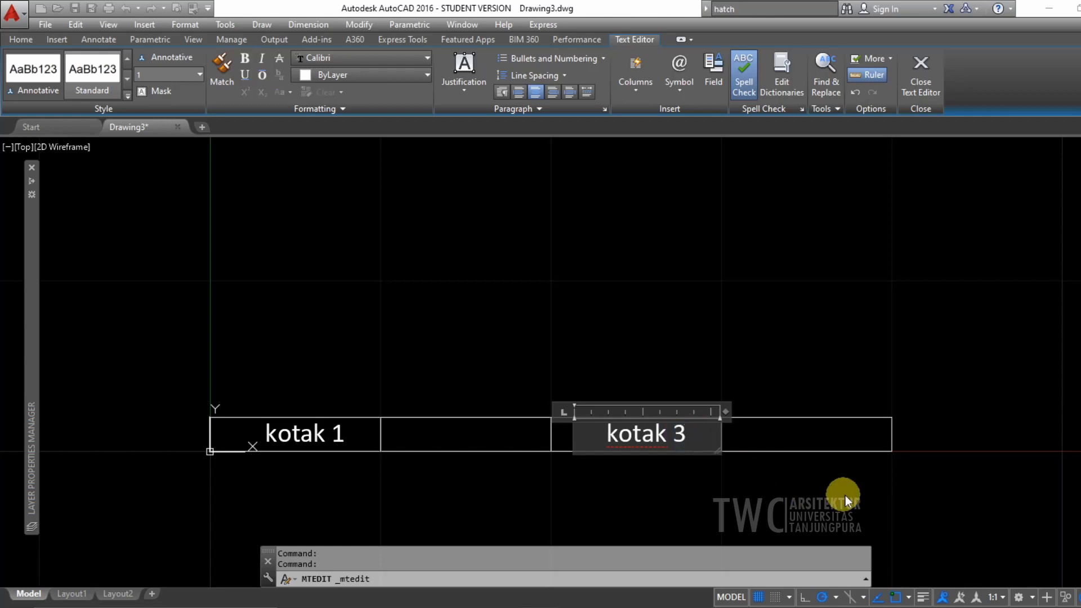
click(930, 79)
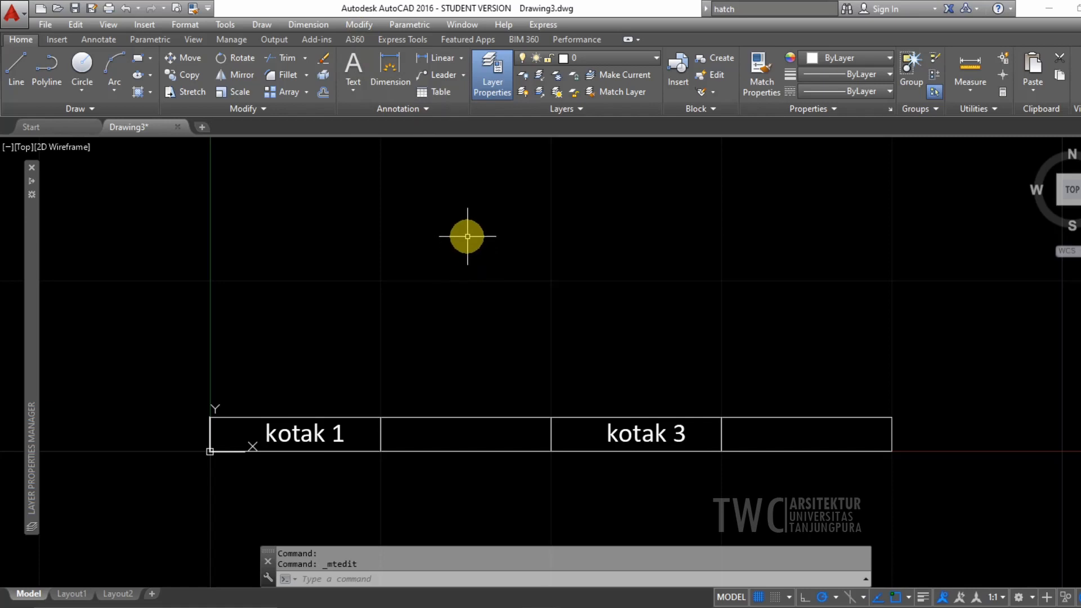
Step: Add a linear dimension across the first box's upper edge, placing the dimension line above the box
click(437, 61)
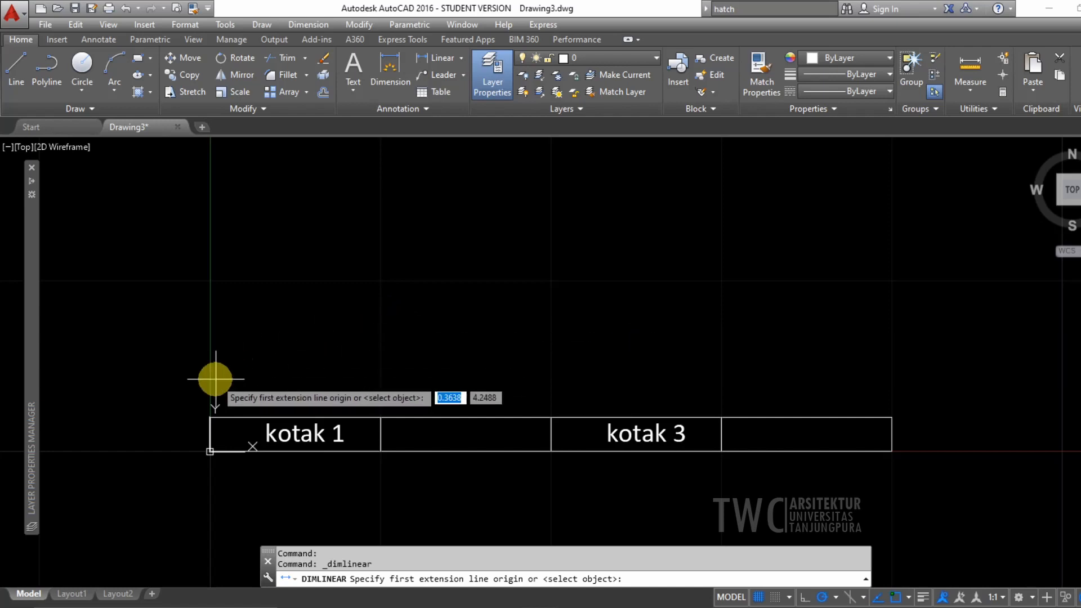
click(210, 418)
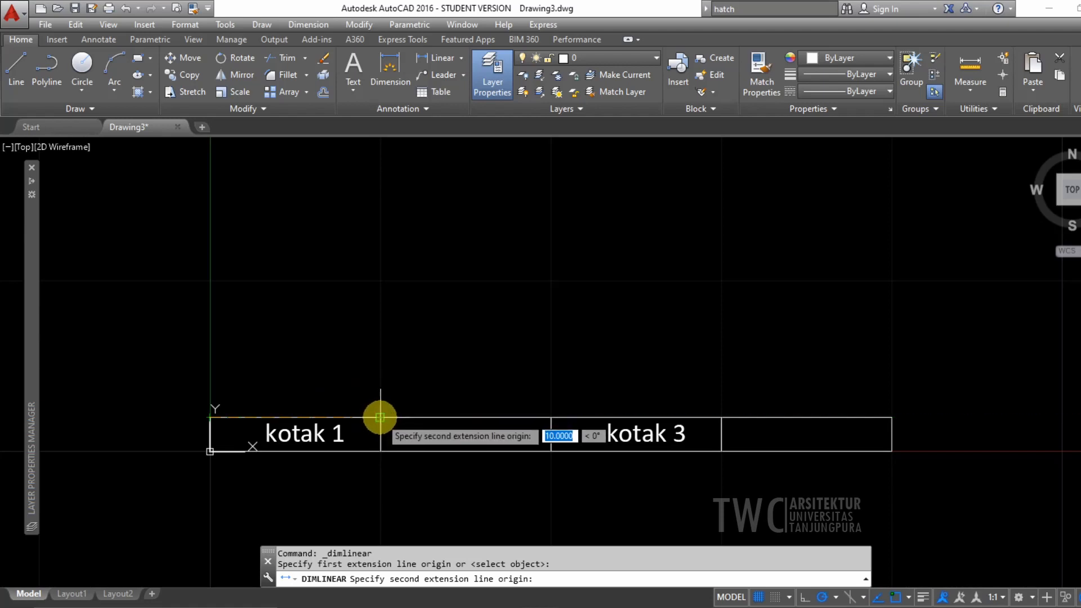
click(380, 417)
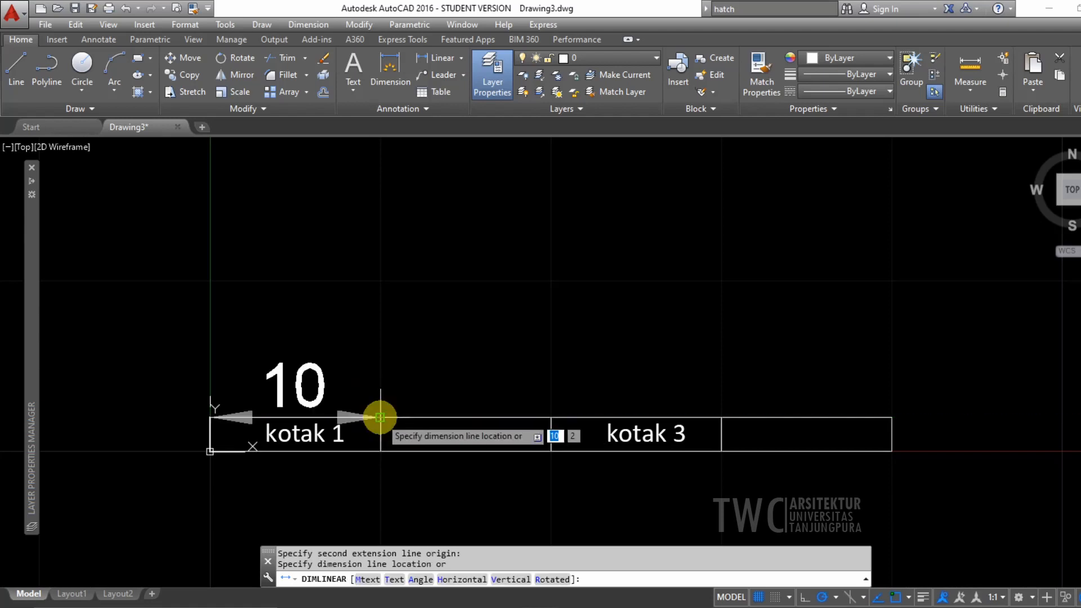
click(363, 369)
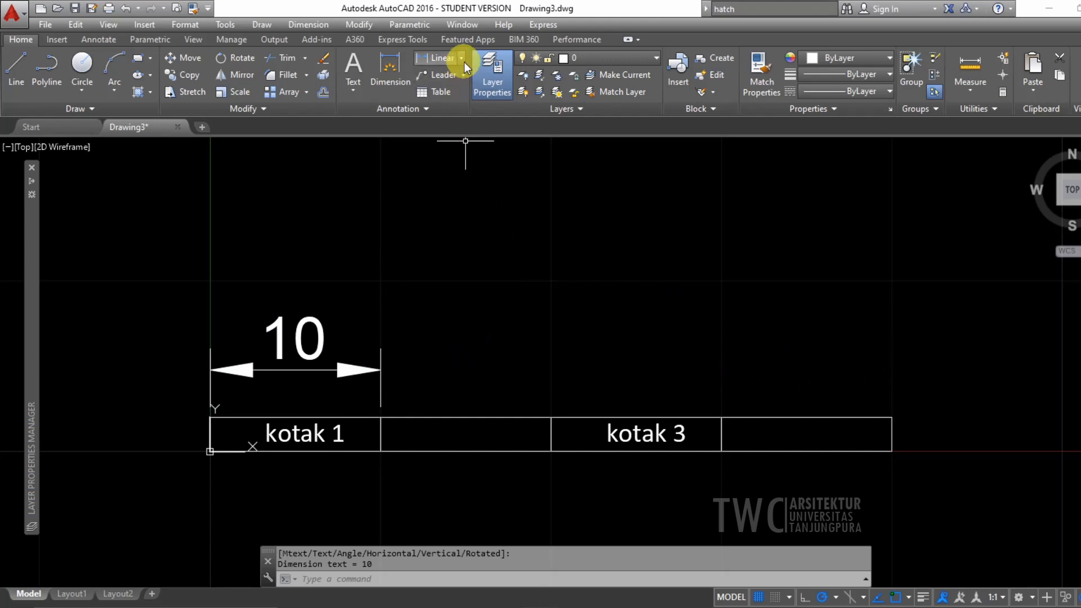
Step: Try a separate linear dimension across the second box, aligned with the first dimension line, and undo it
click(438, 59)
key(Escape)
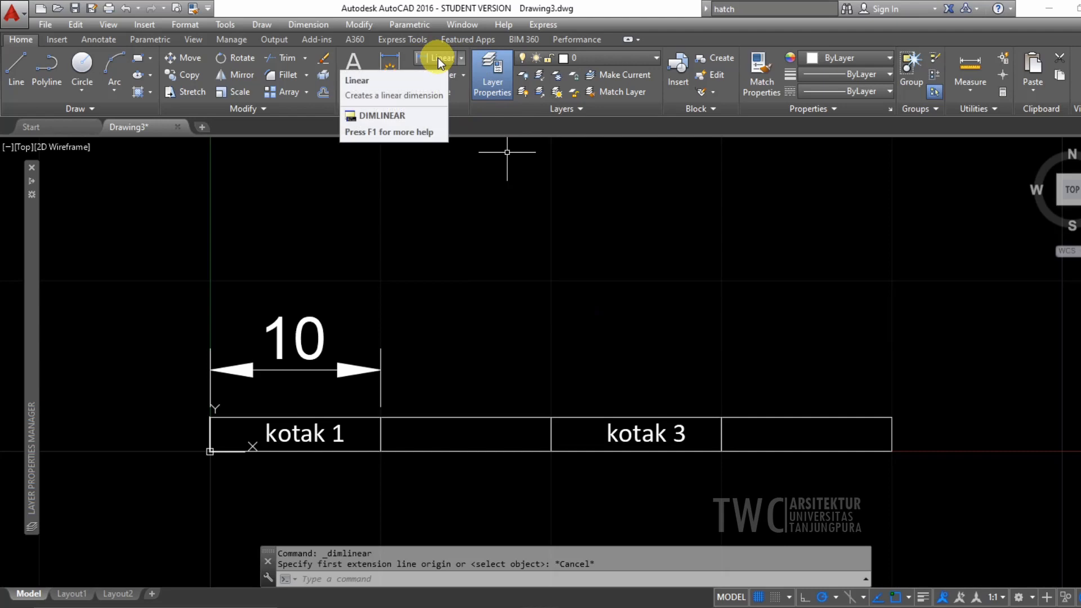
click(438, 59)
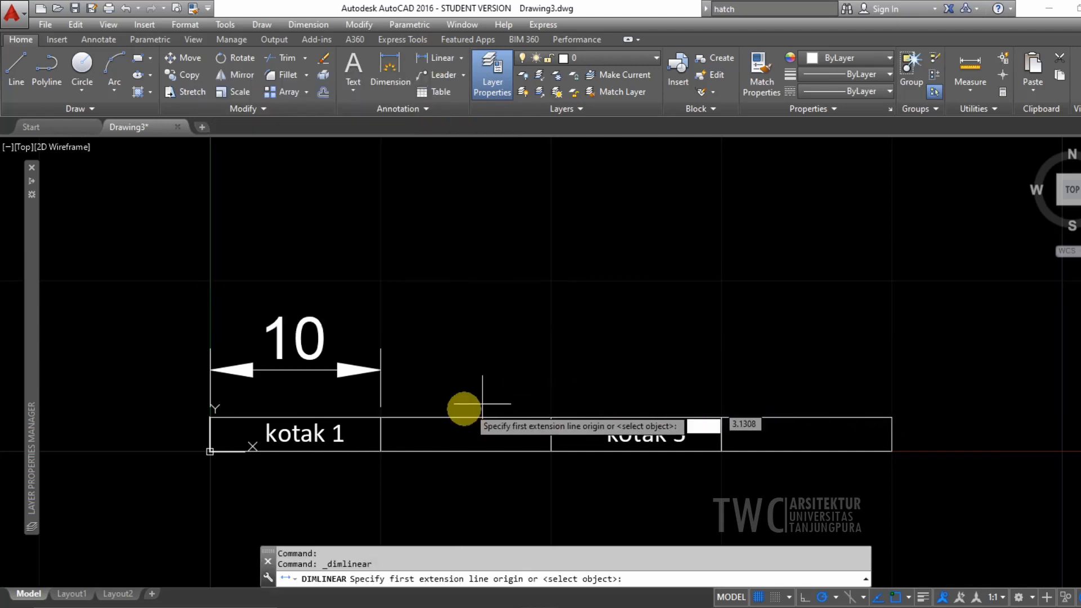
click(381, 417)
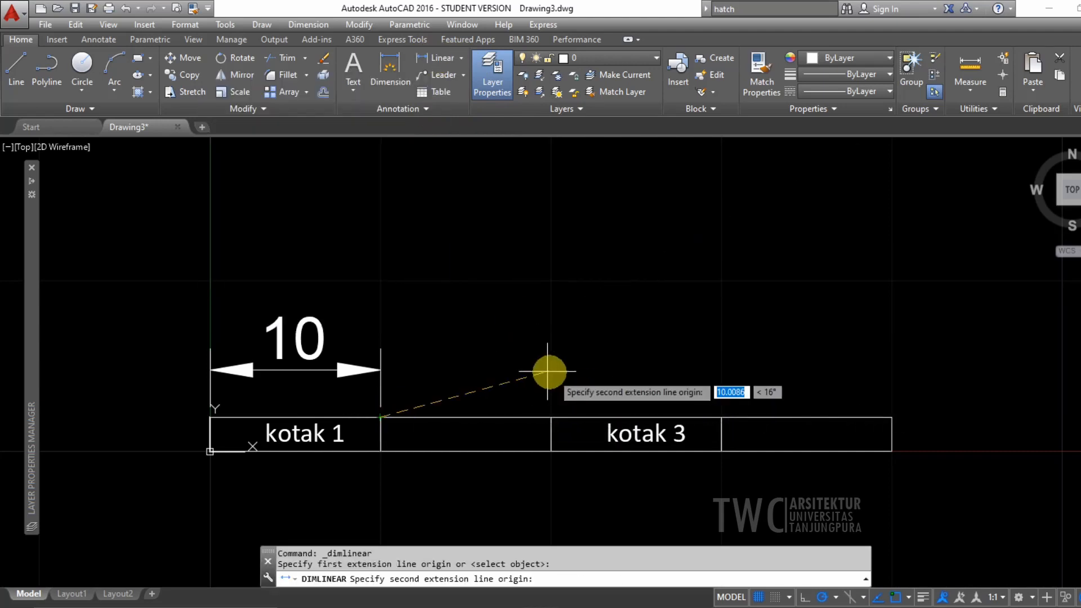
click(551, 417)
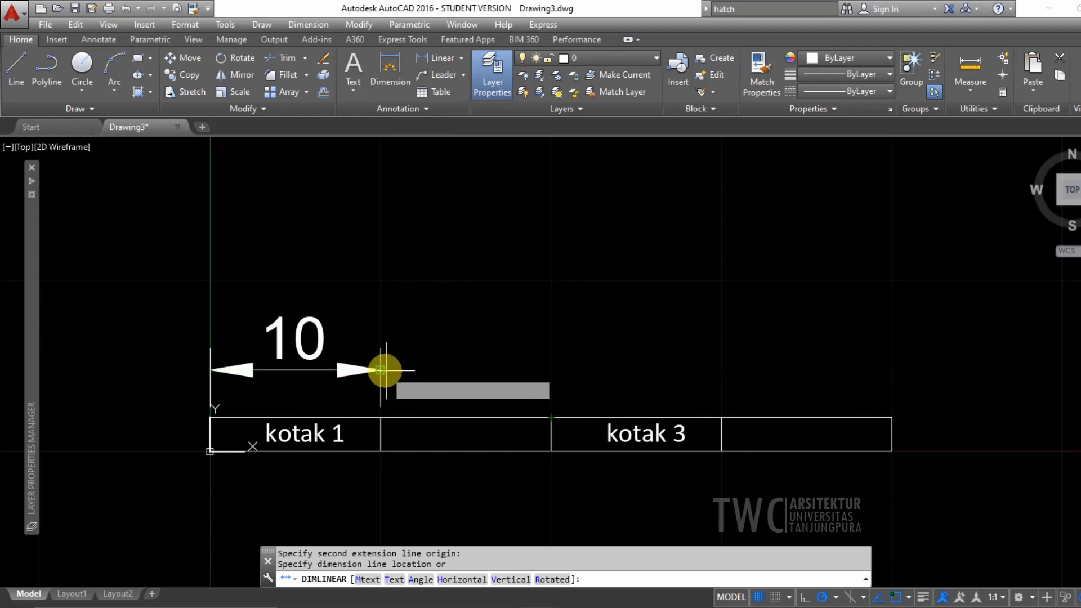
click(377, 370)
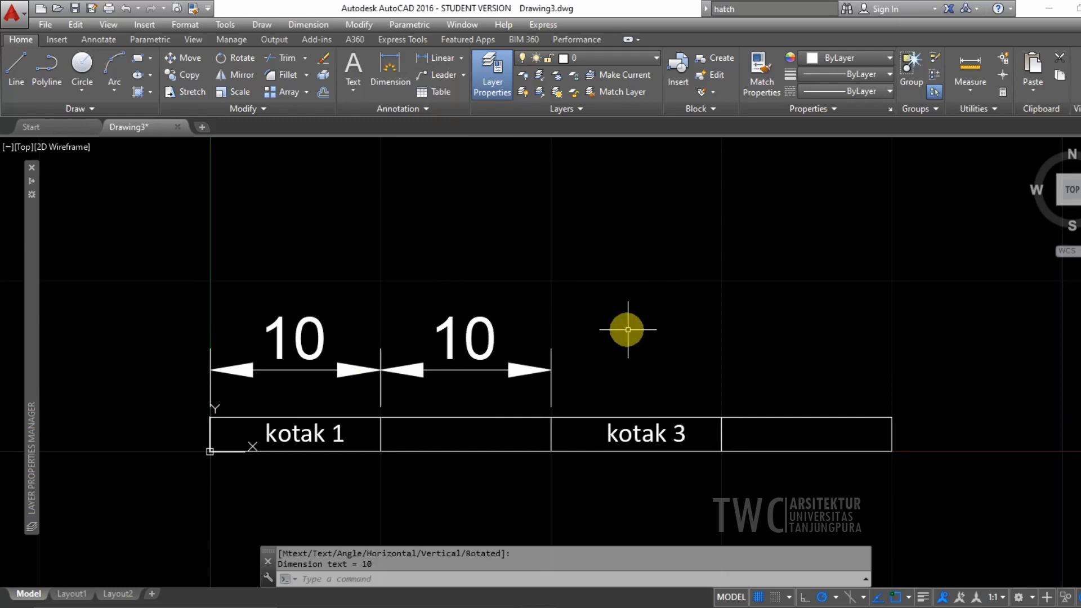
key(ctrl+z)
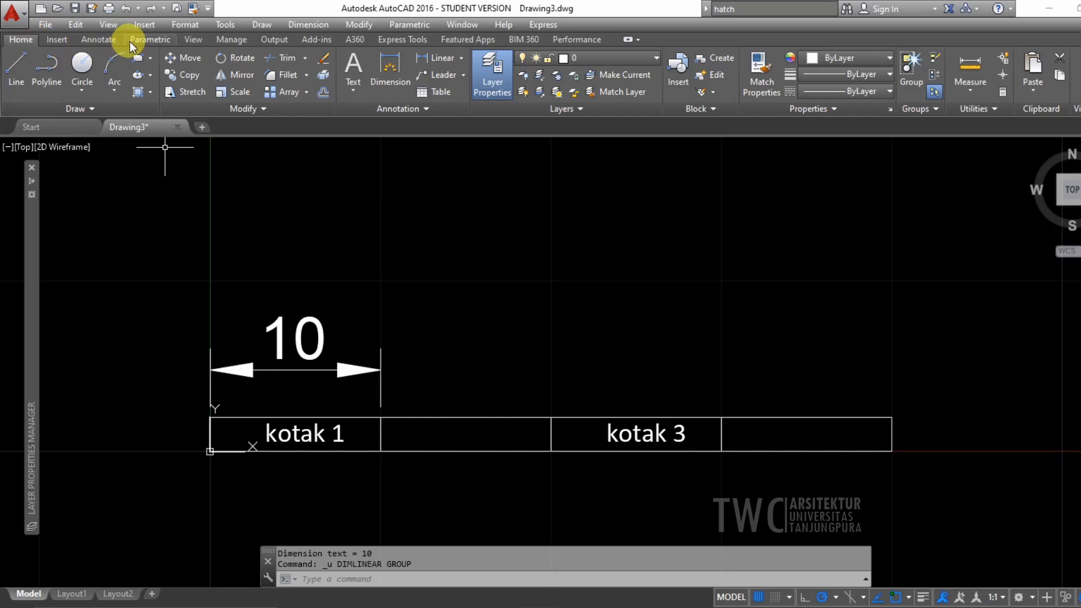
Step: Continue the first box's dimension from its second extension line across the second, third and fourth boxes
click(105, 41)
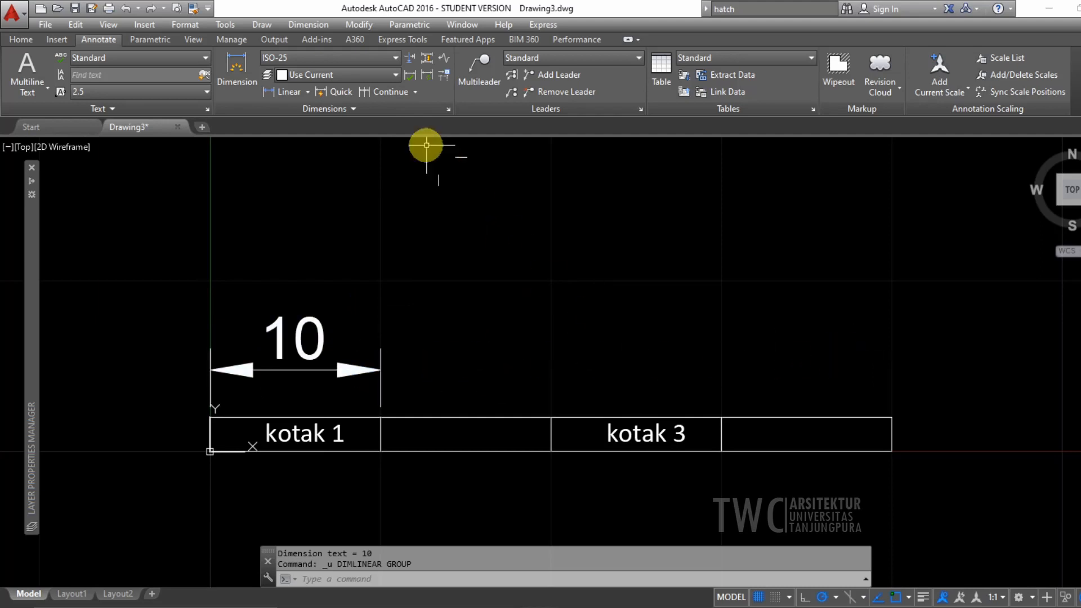
click(369, 94)
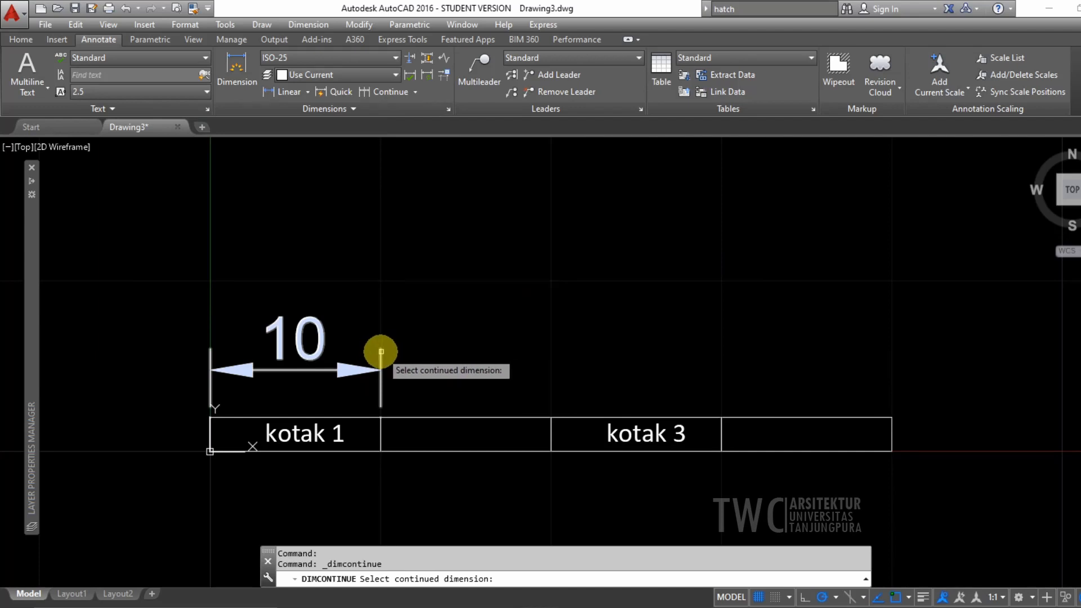
click(381, 352)
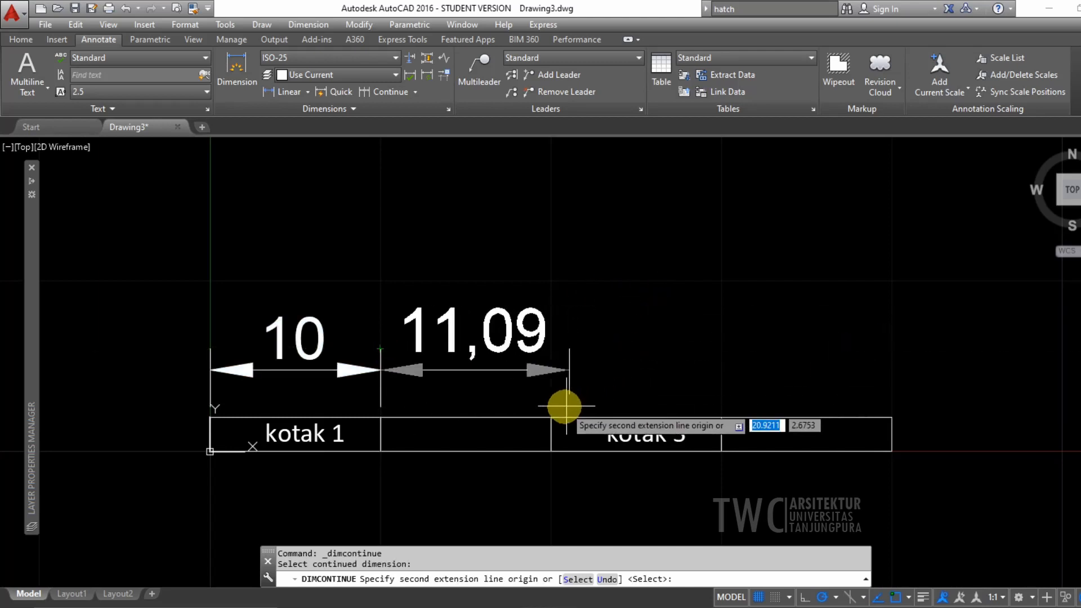
click(551, 417)
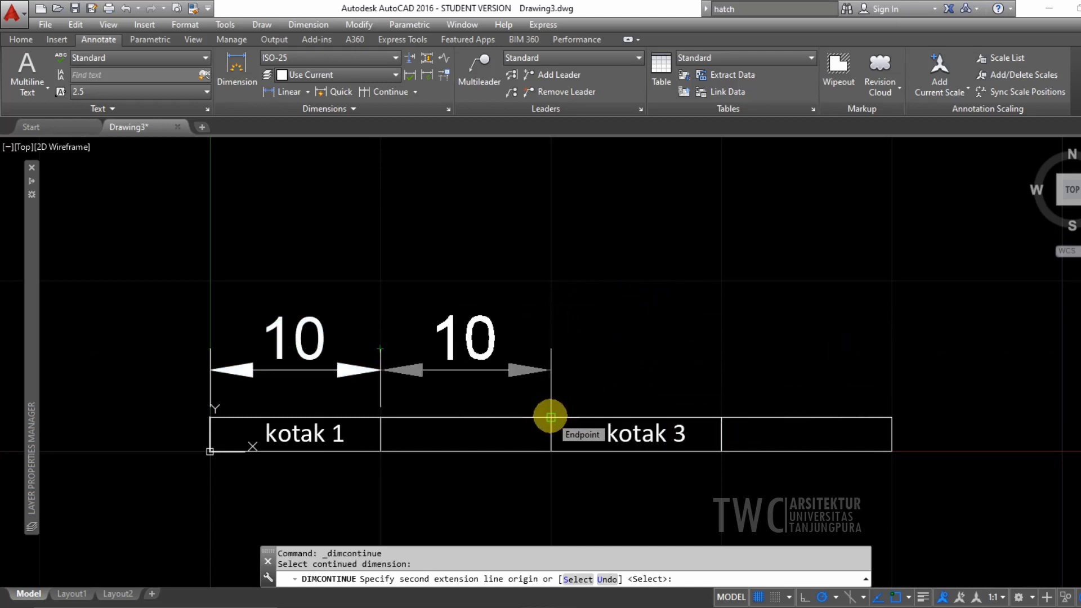
click(721, 416)
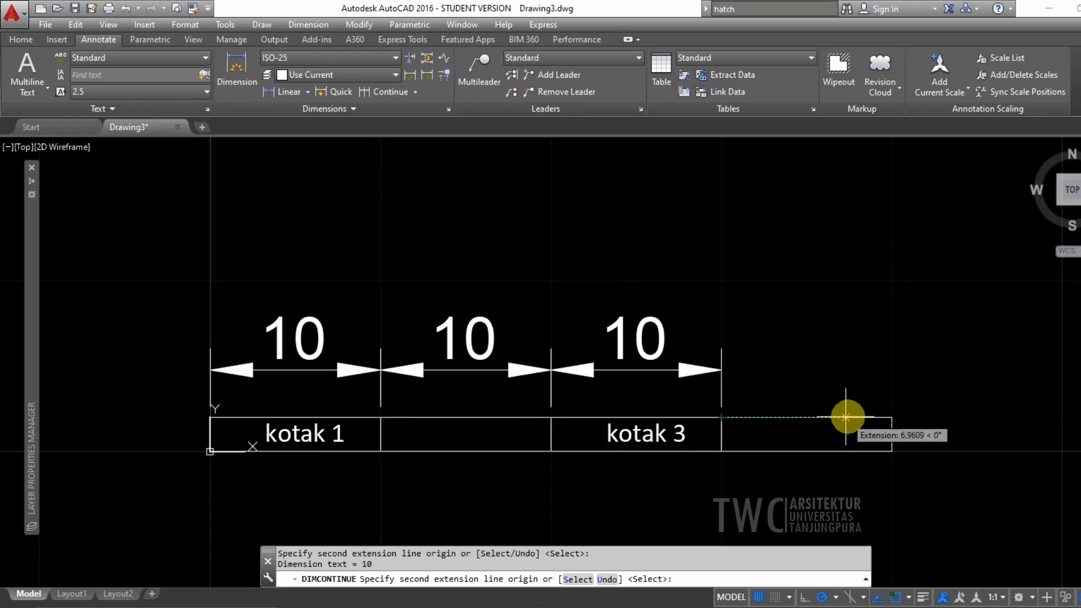
click(892, 416)
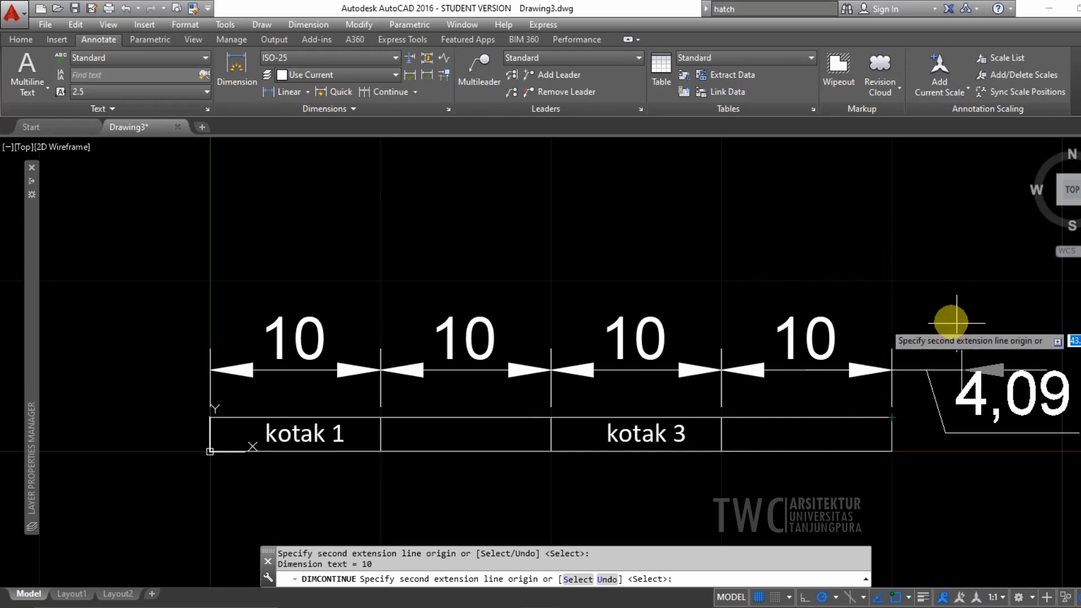
key(Escape)
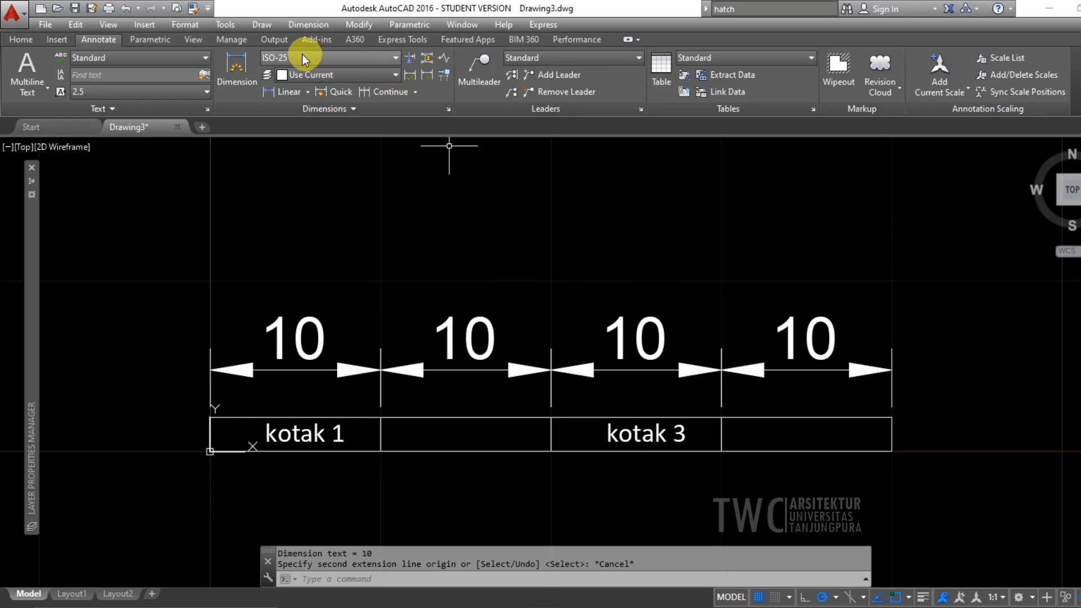
Step: Create a new dimension style named "Latih" based on ISO-25 for all dimensions, and proceed to its settings
click(396, 56)
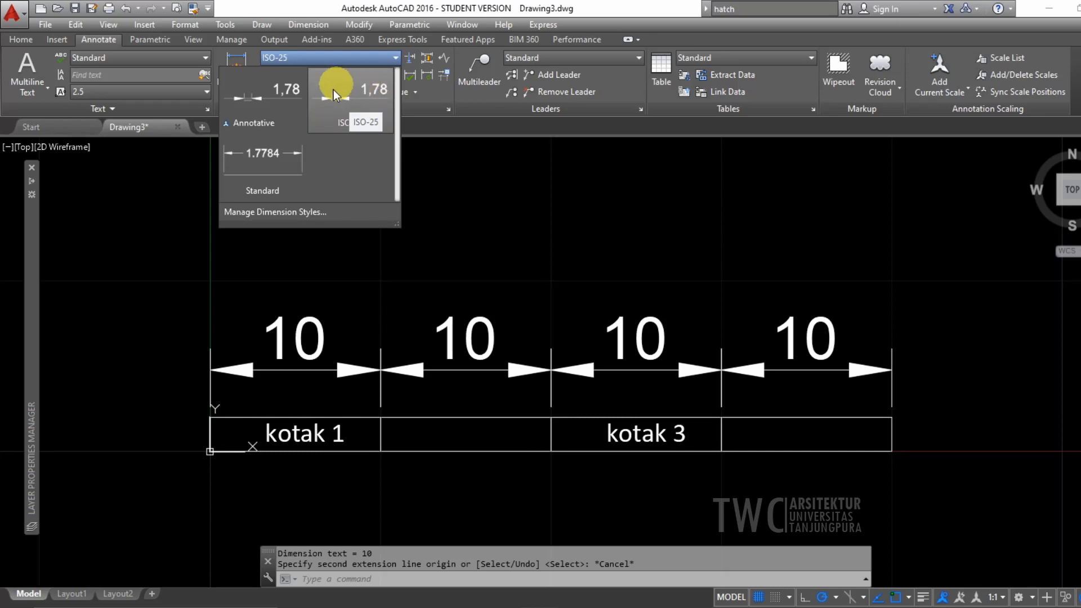
click(333, 211)
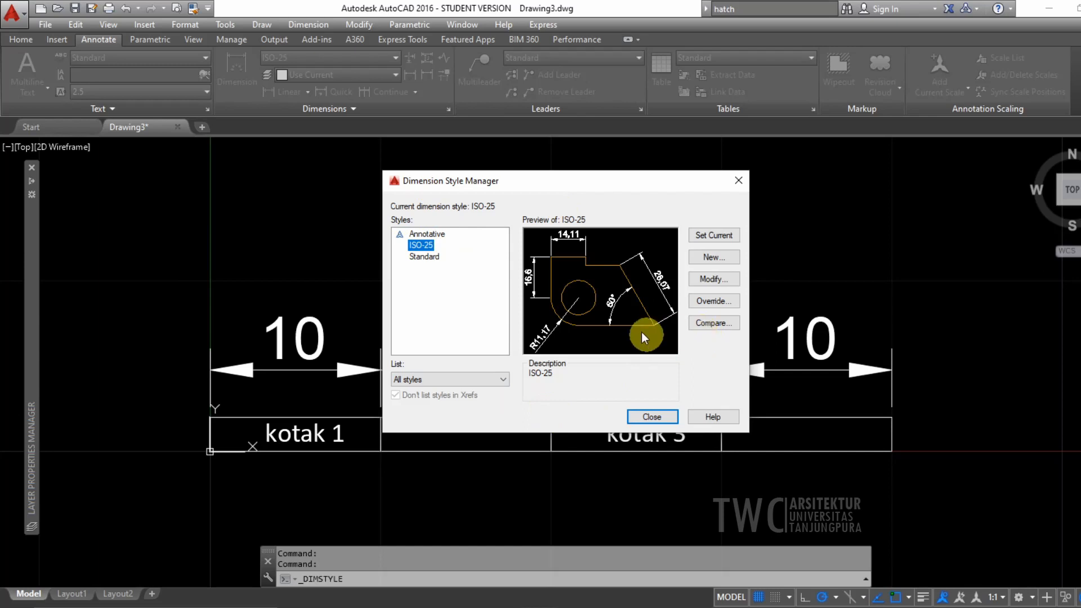
click(718, 257)
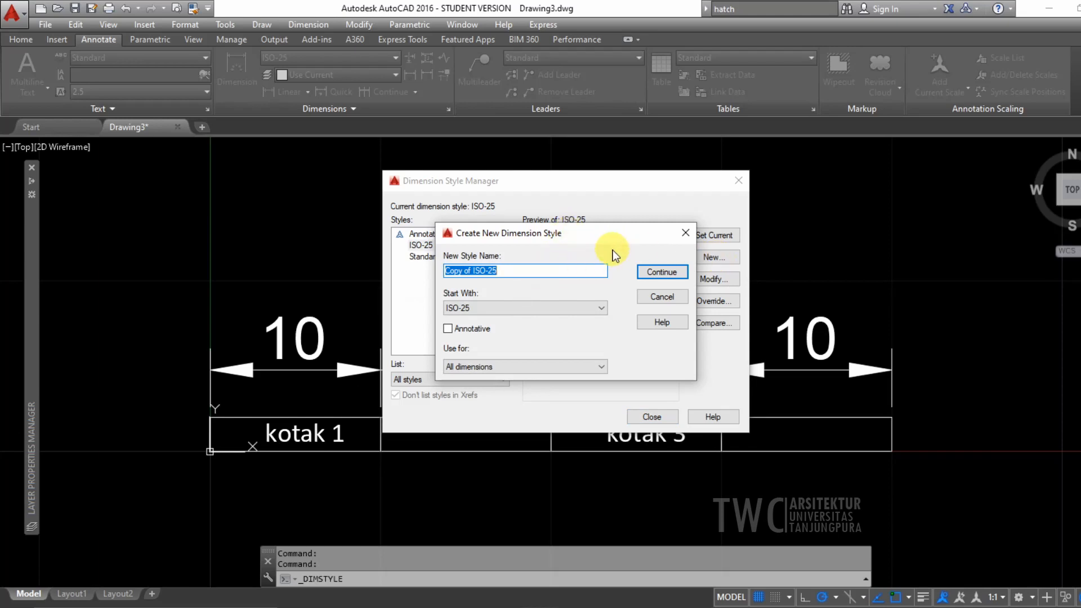
text(Latih)
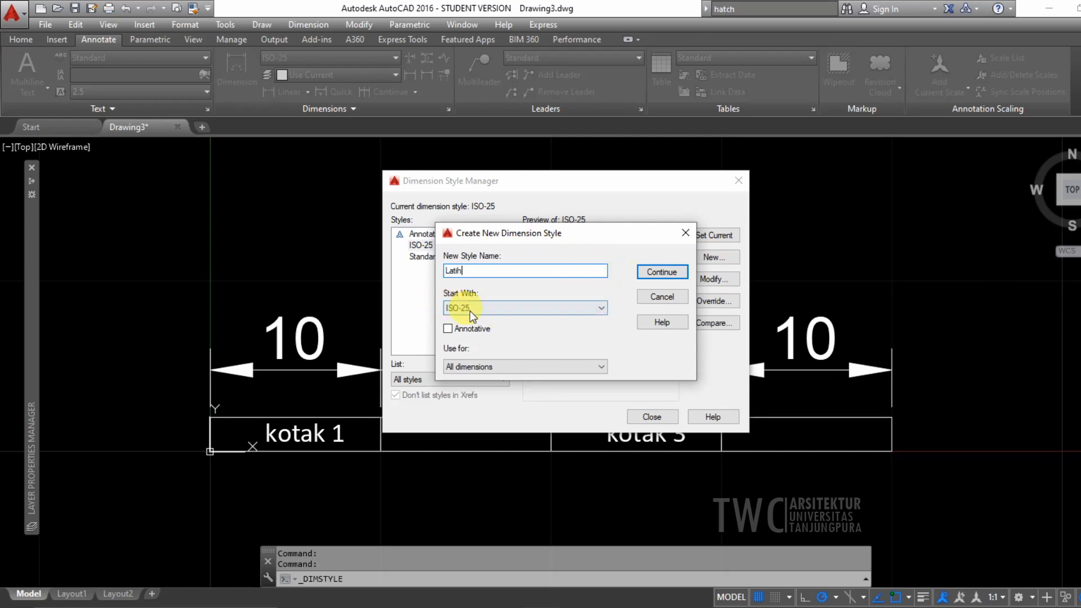
click(664, 271)
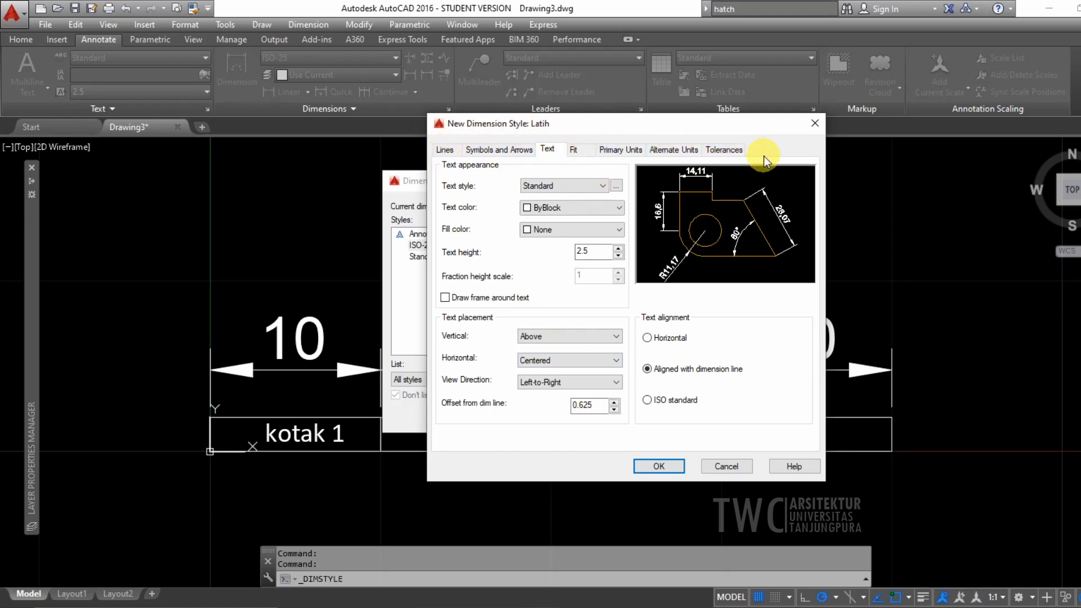
Step: Try yellow and then red for the style's dimension lines, and green for its extension lines
click(447, 151)
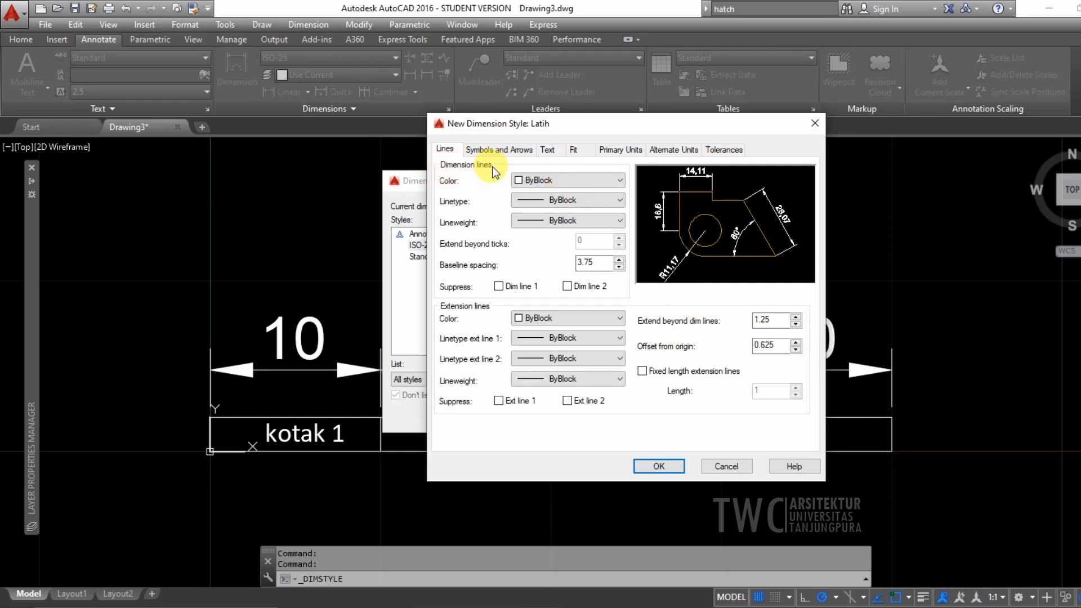
click(619, 179)
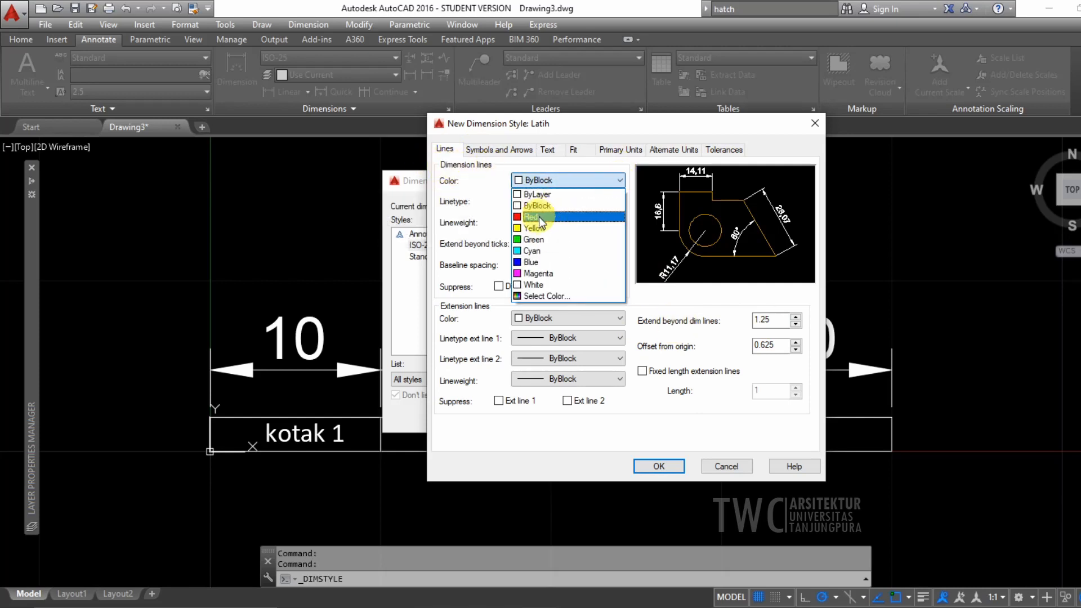
click(539, 227)
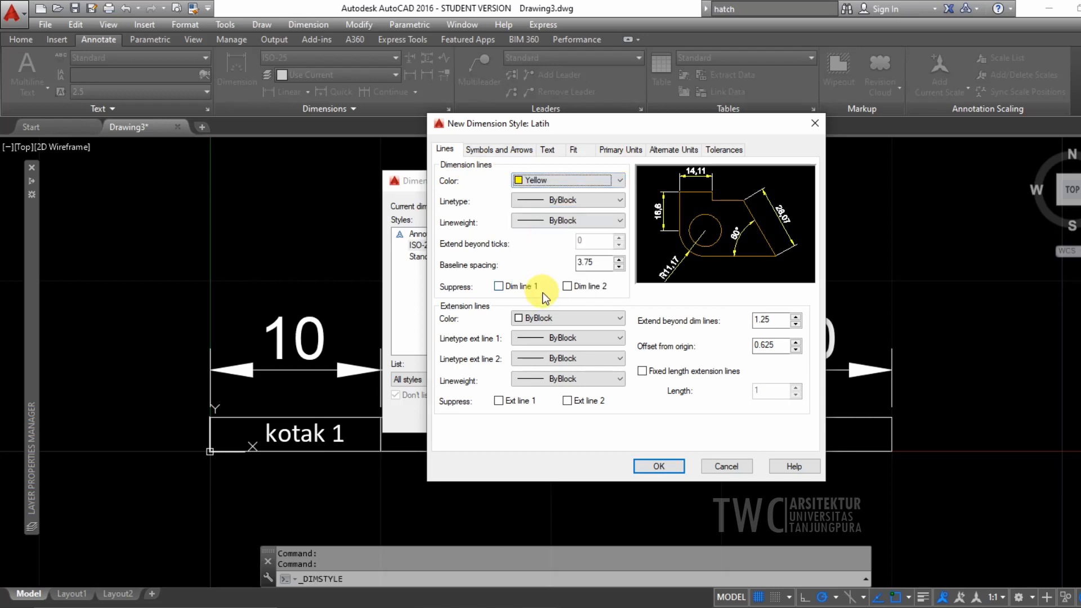
click(620, 180)
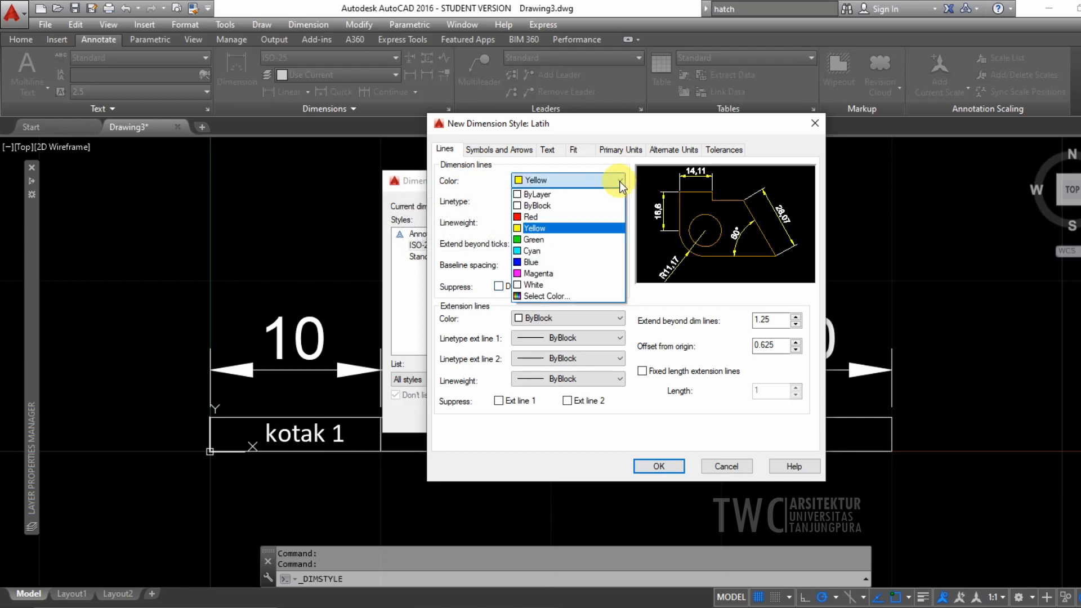
click(540, 219)
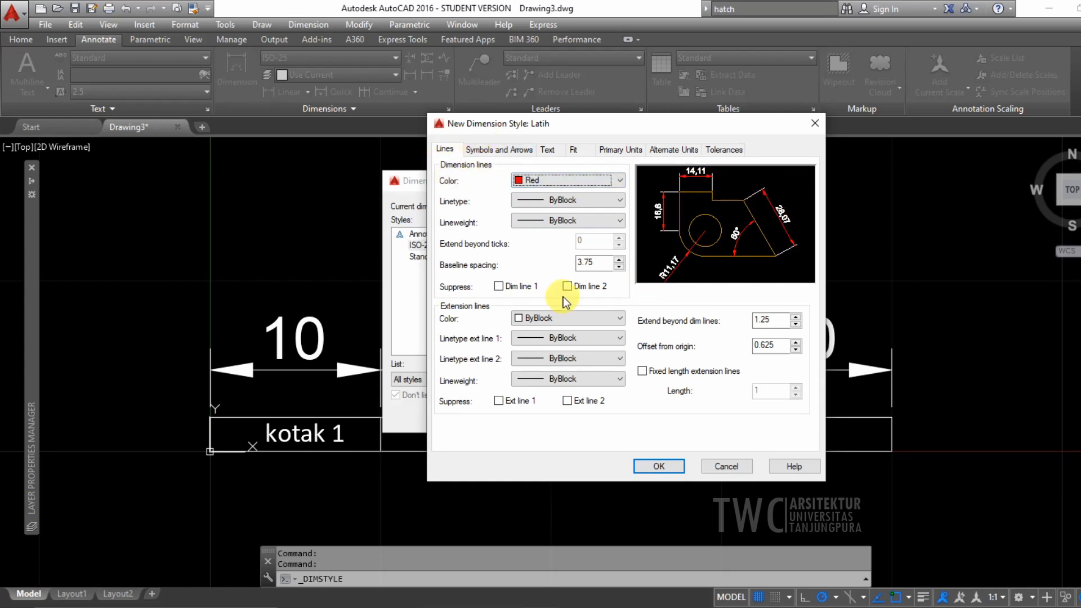
click(620, 319)
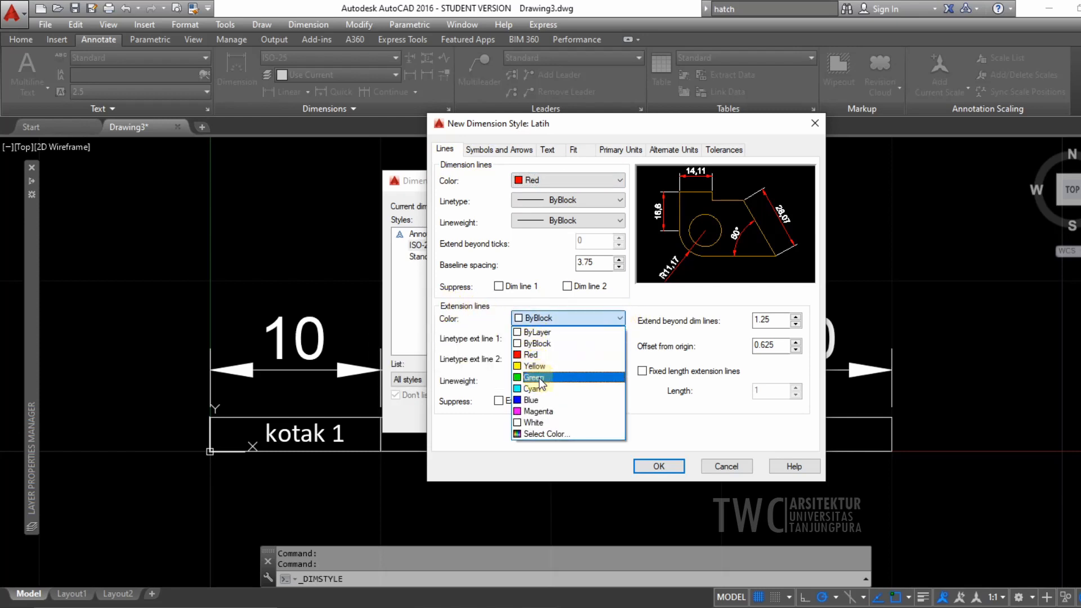
click(539, 377)
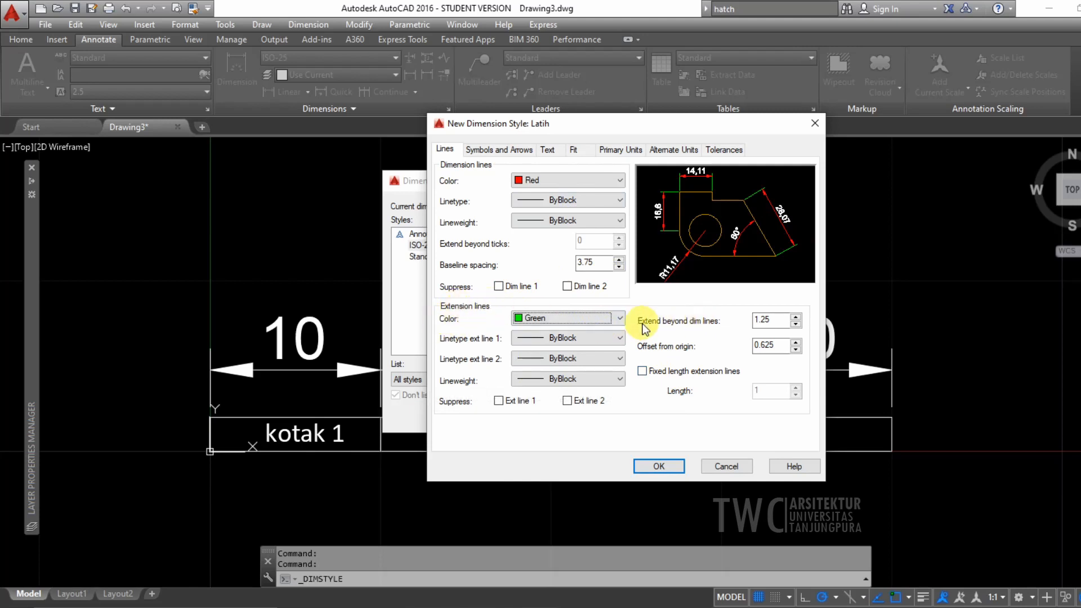
Step: Set the extension lines to extend 0.75 beyond the dimension lines, with an offset from origin of 1
click(708, 325)
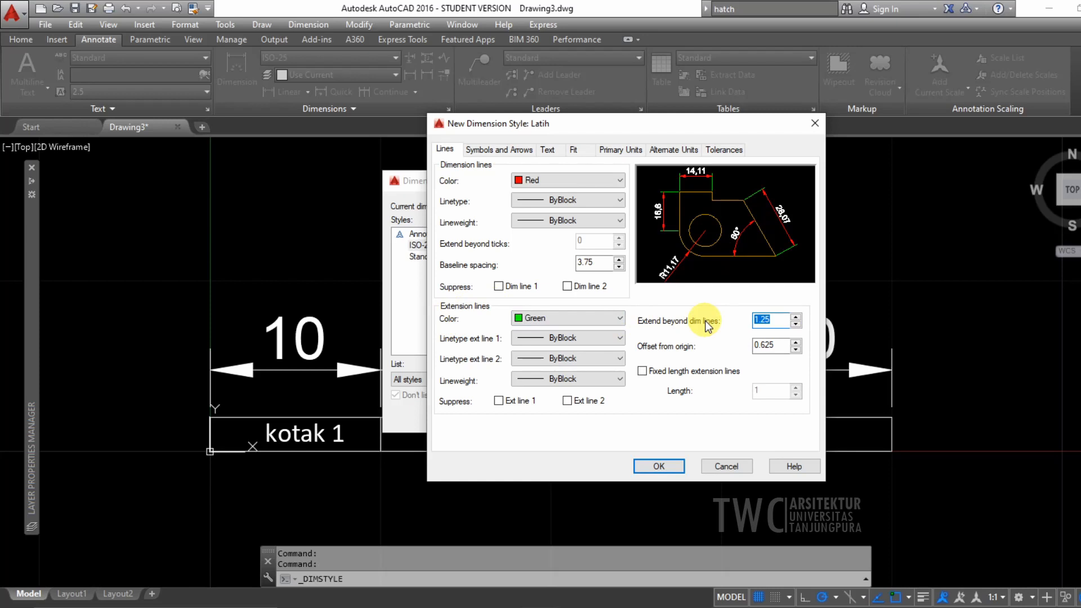
text(.75)
click(778, 346)
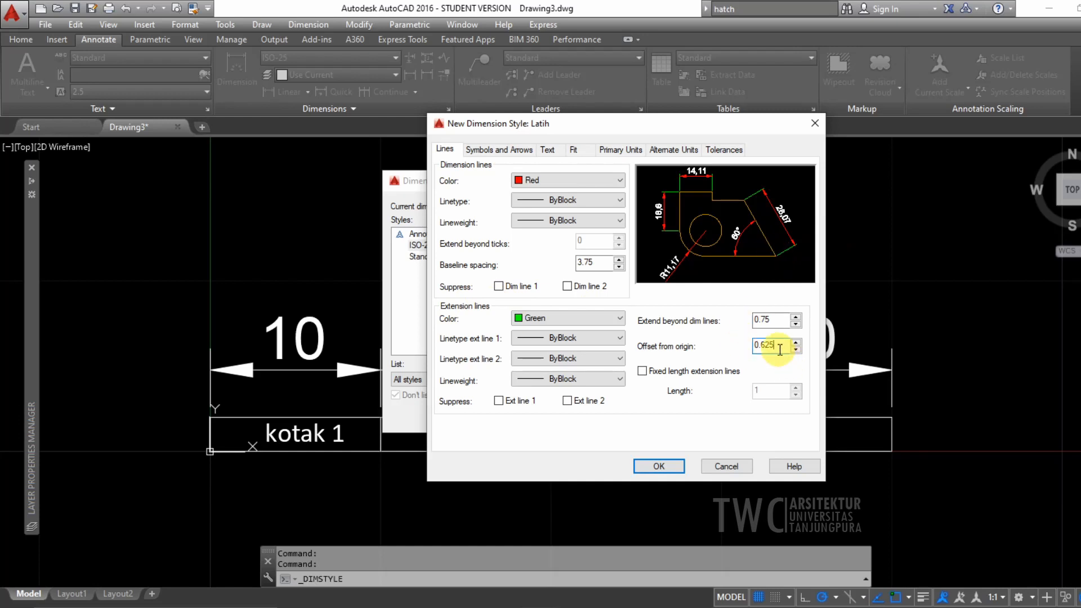
drag(780, 349, 742, 347)
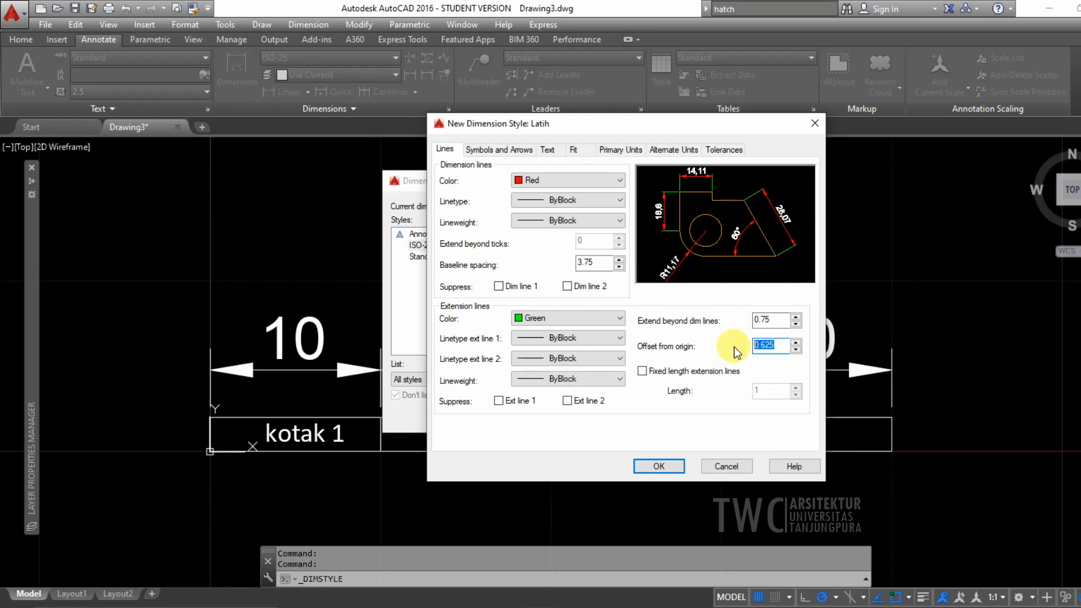
text(1)
click(770, 320)
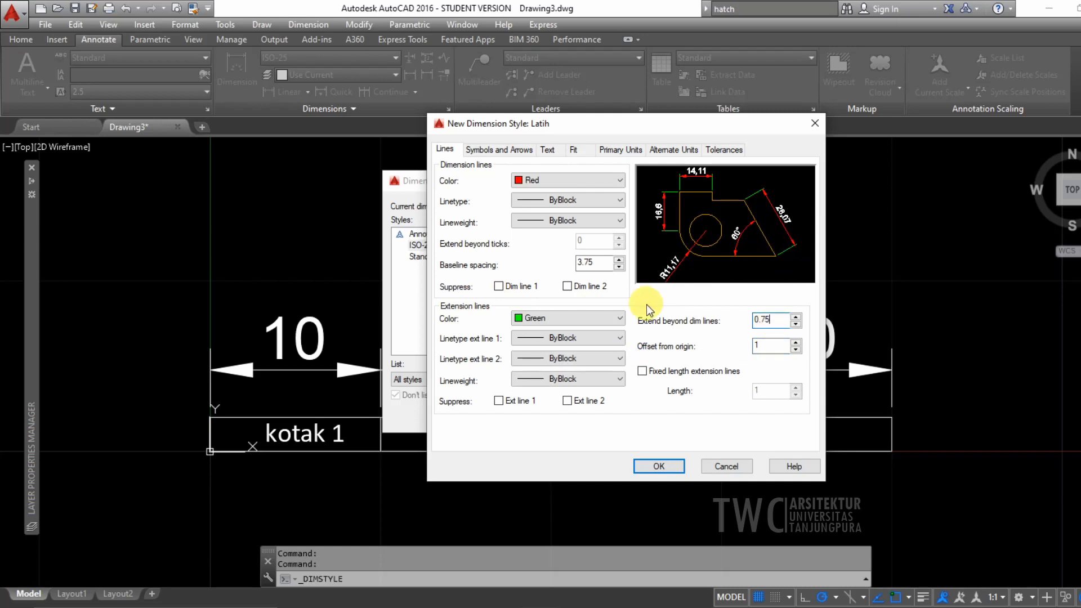
Step: Return the dimension line and extension line colors to ByBlock
click(621, 180)
click(591, 208)
click(591, 318)
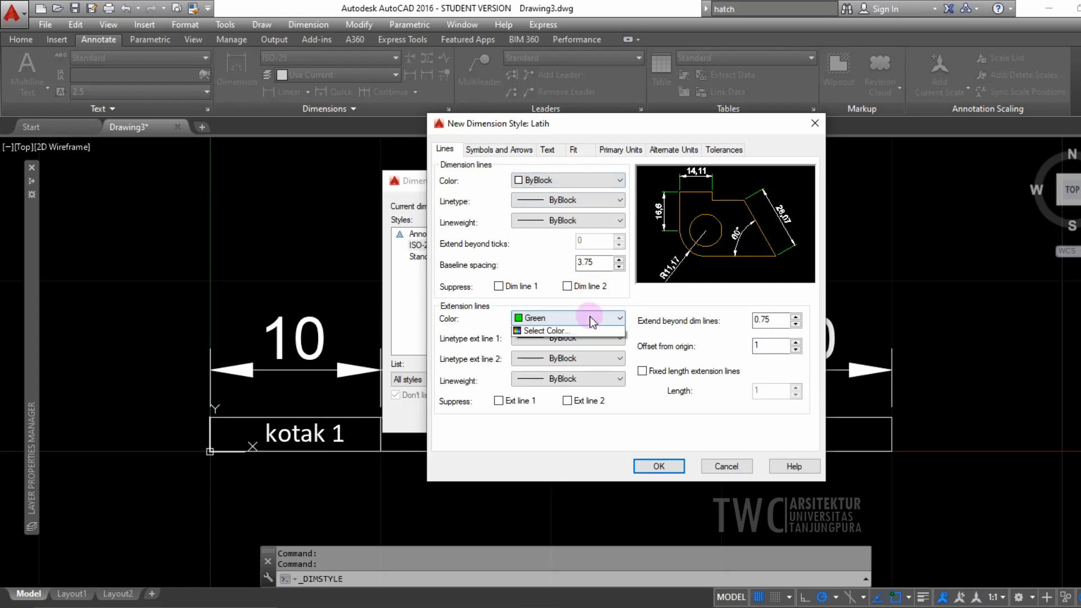
click(560, 330)
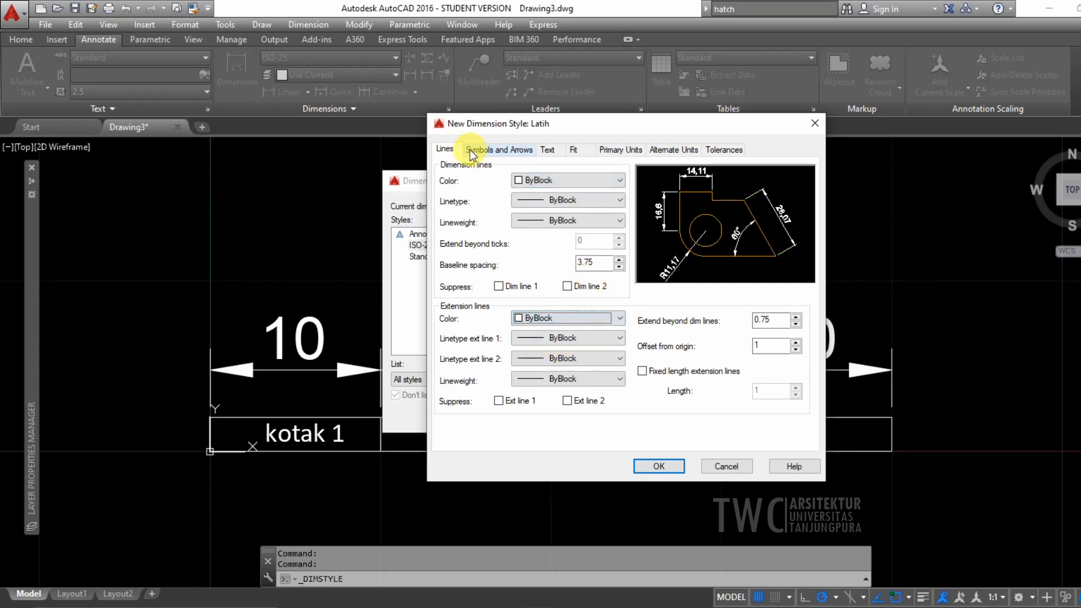
Step: Set the first and second arrowheads to Architectural tick with an arrow size of 1
click(511, 150)
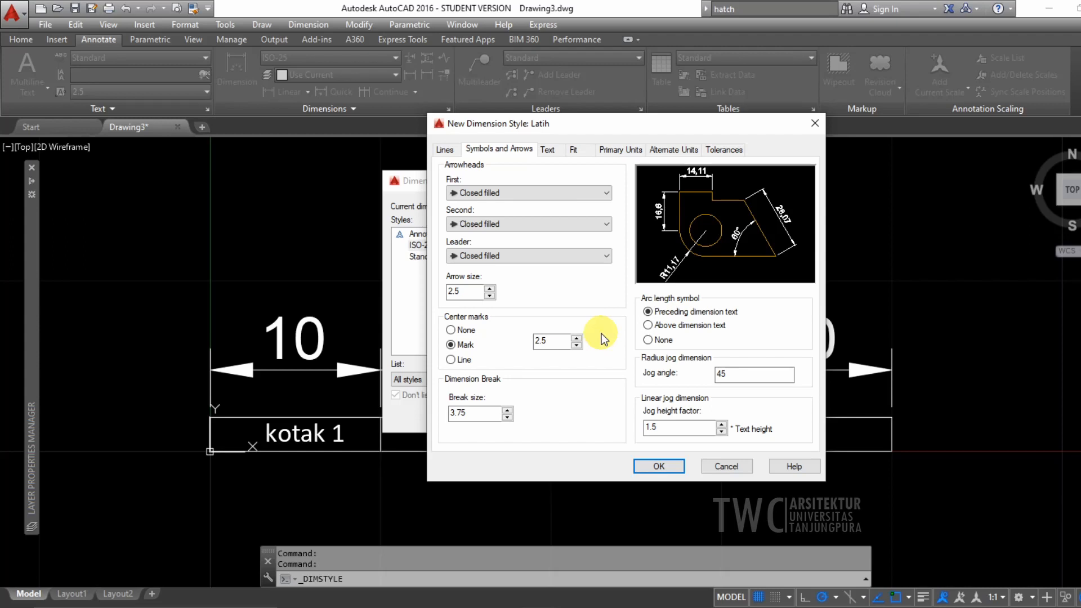
click(607, 191)
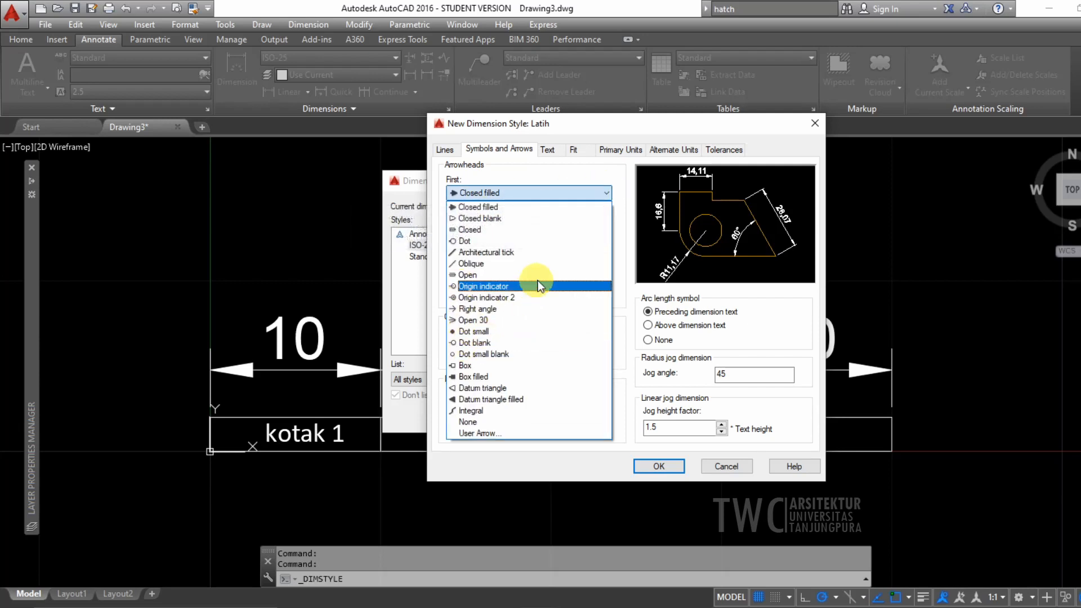
click(529, 252)
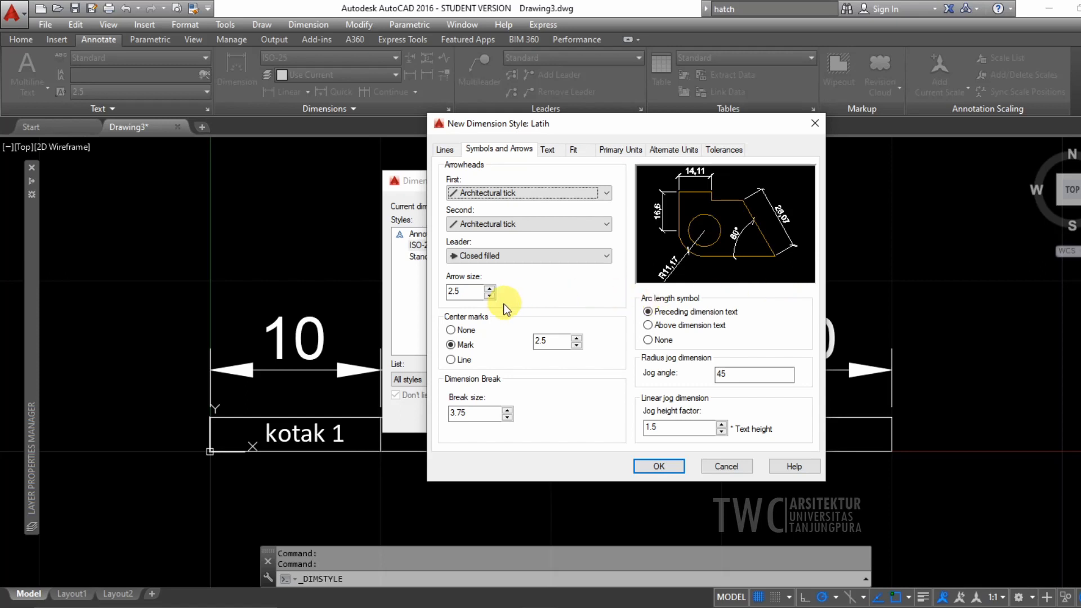
double_click(466, 291)
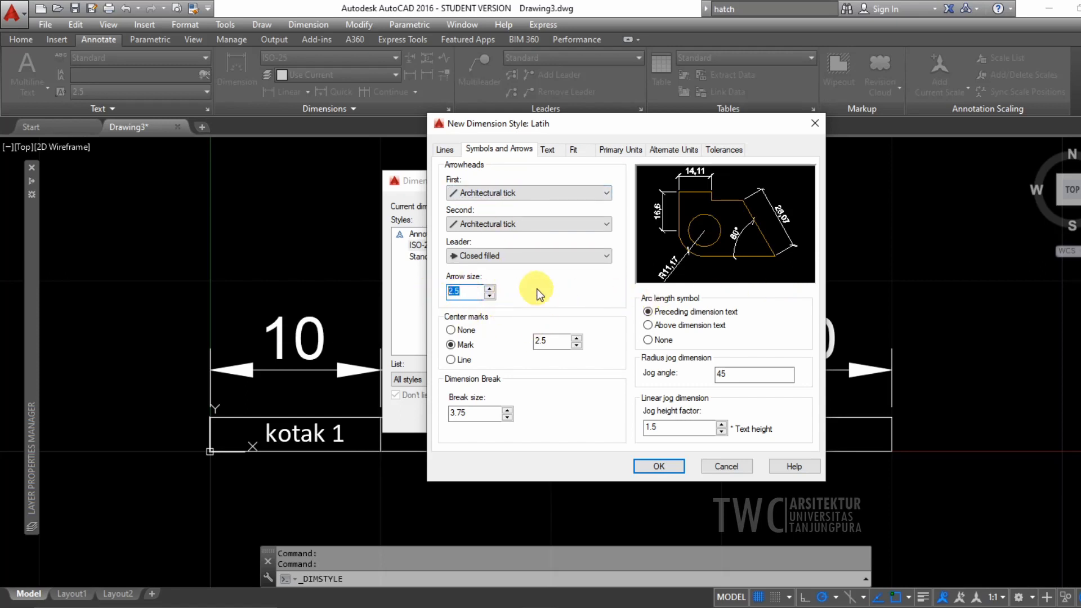
text(1)
click(549, 341)
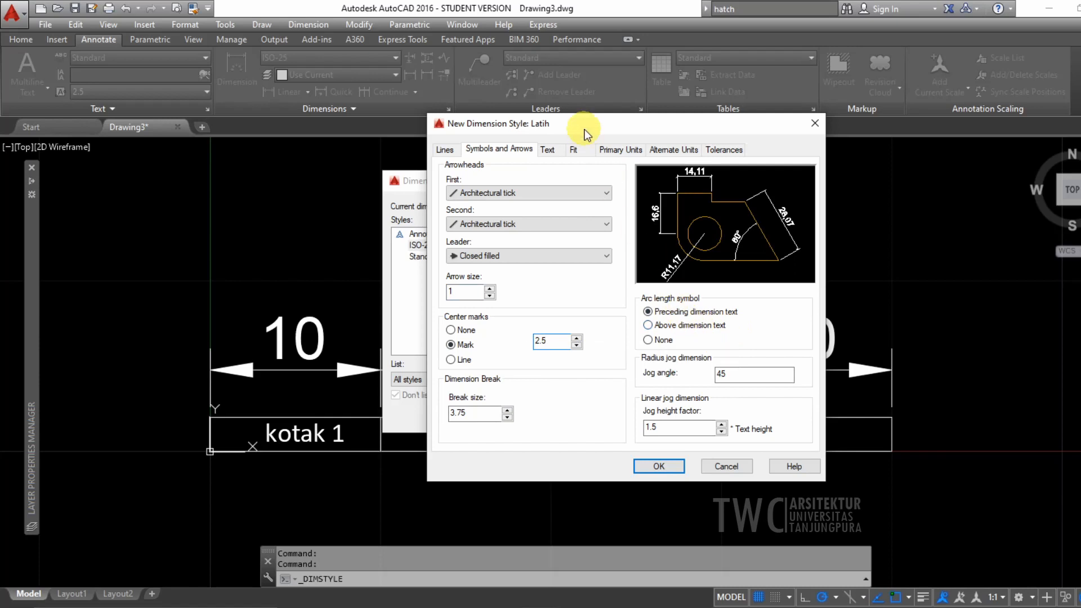
Step: Set the dimension text height to 1, then save the Latih style and close the Dimension Style Manager
click(548, 150)
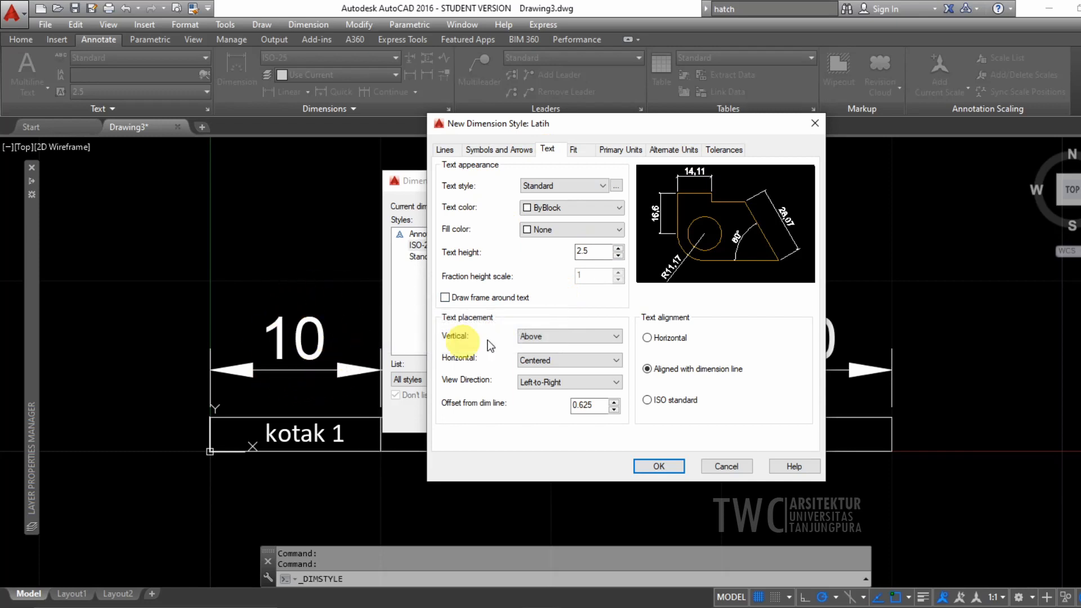
drag(598, 251, 546, 250)
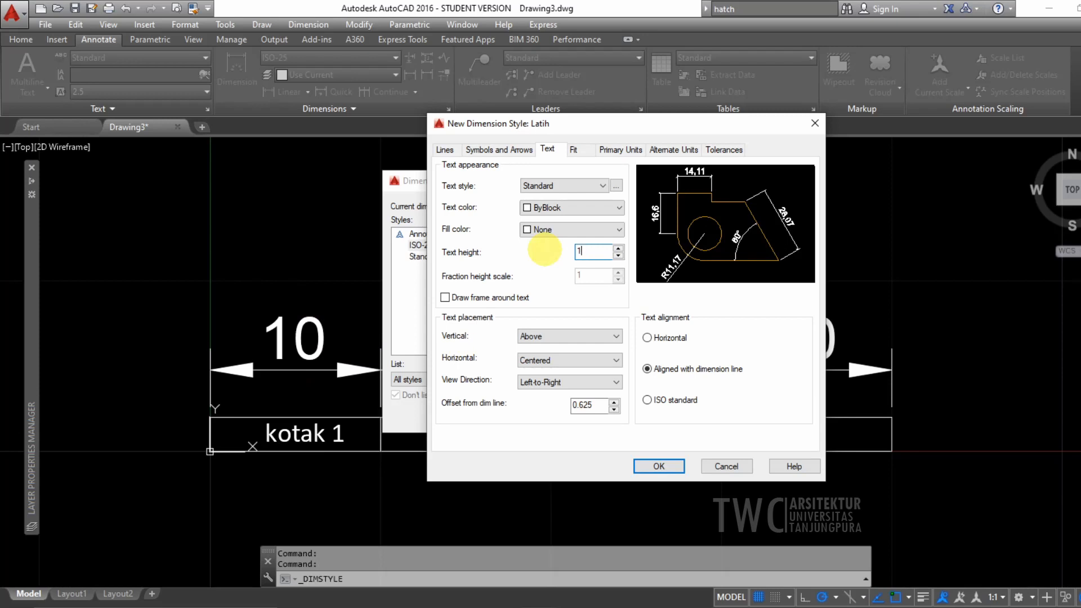
text(1)
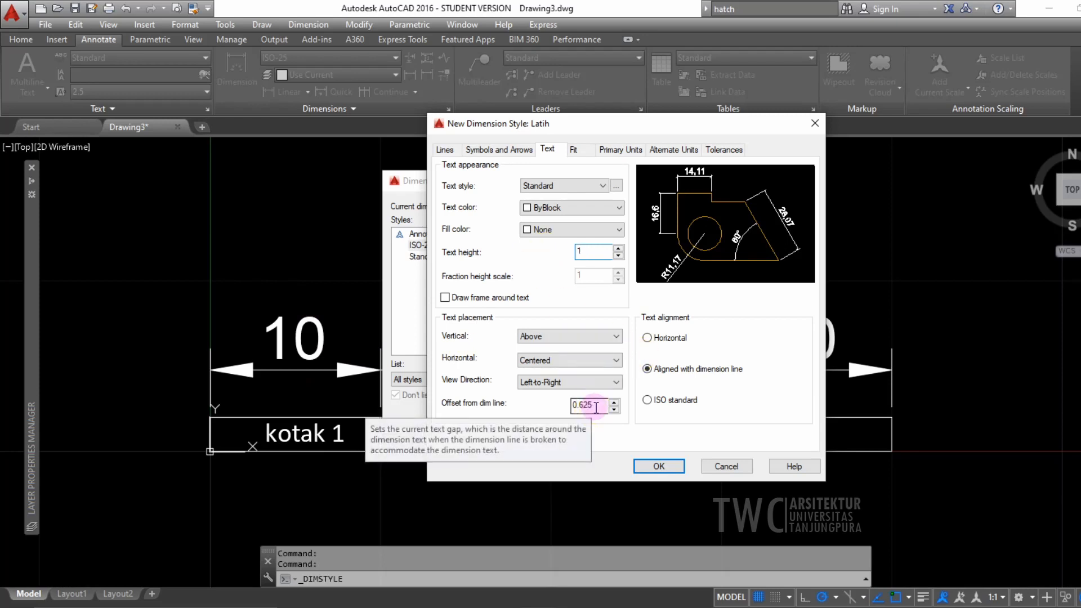
click(603, 405)
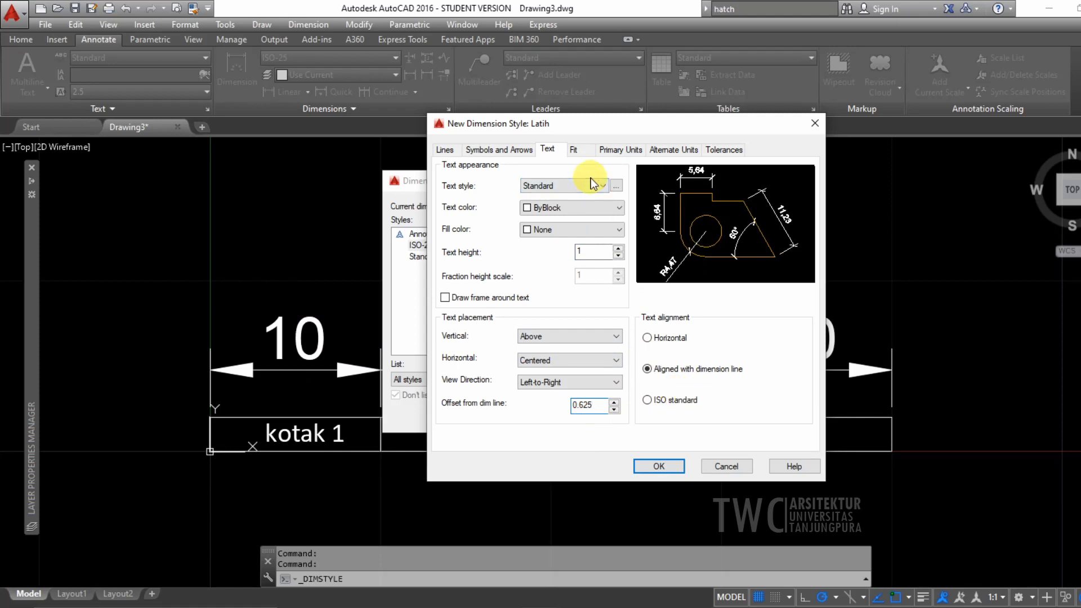
click(659, 467)
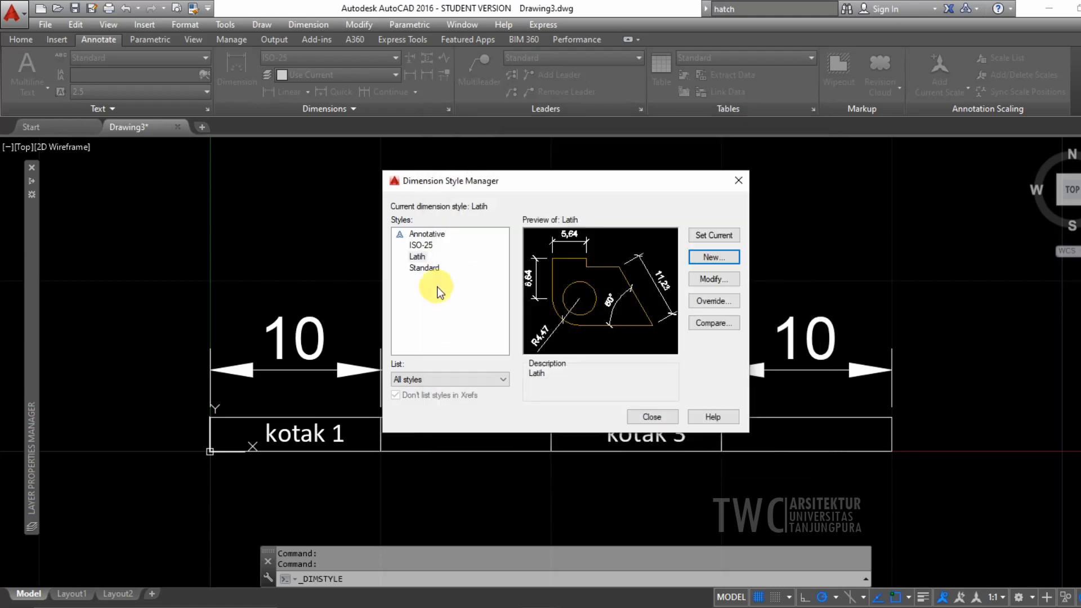
click(654, 415)
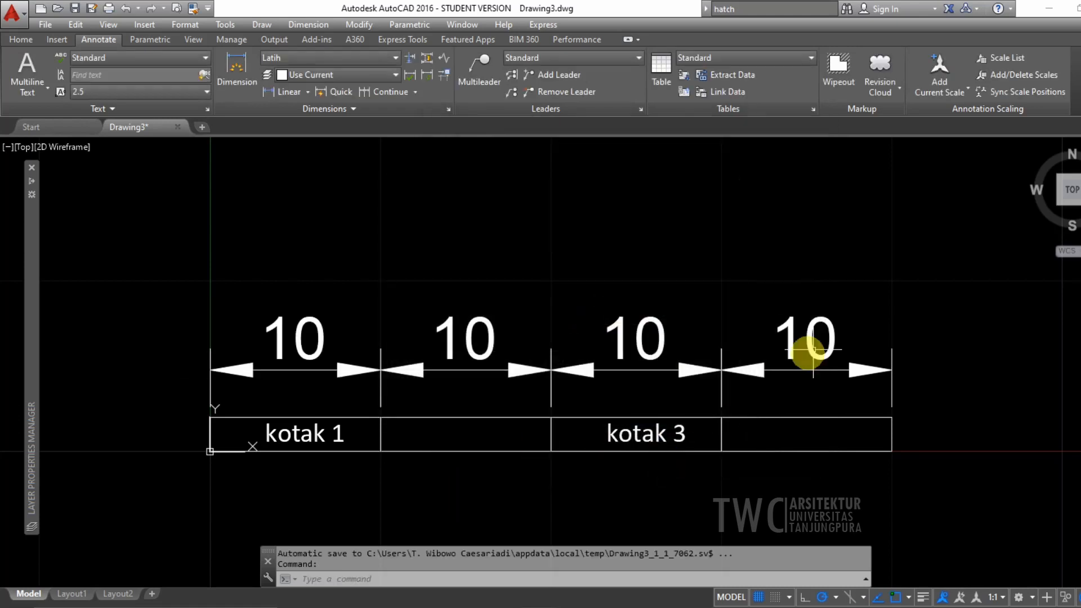
Step: Apply the Latih dimension style to all four dimensions above the boxes, and clear the selection
click(783, 284)
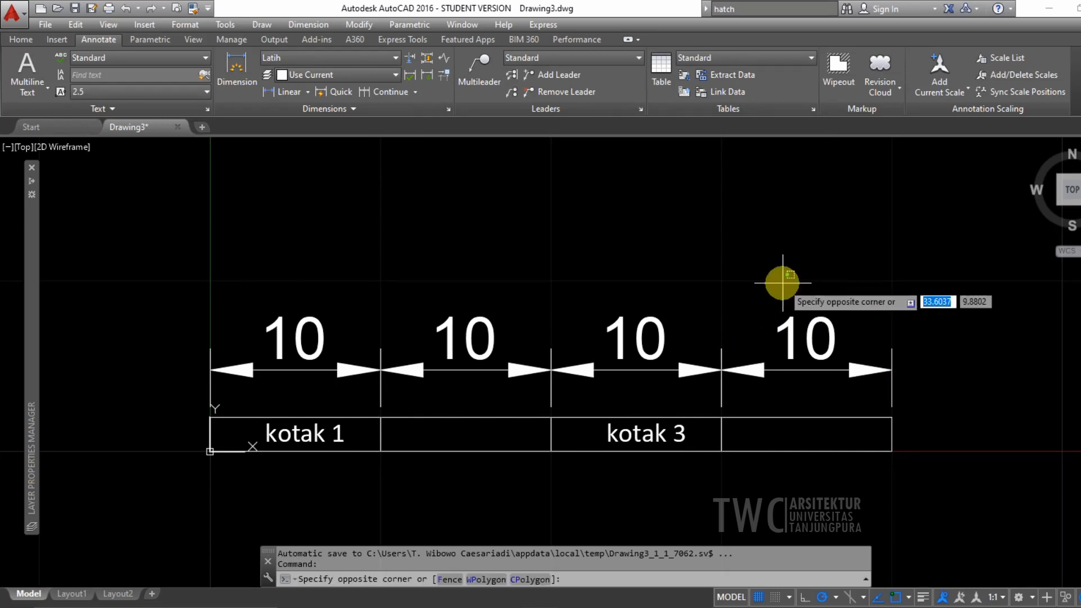
click(336, 378)
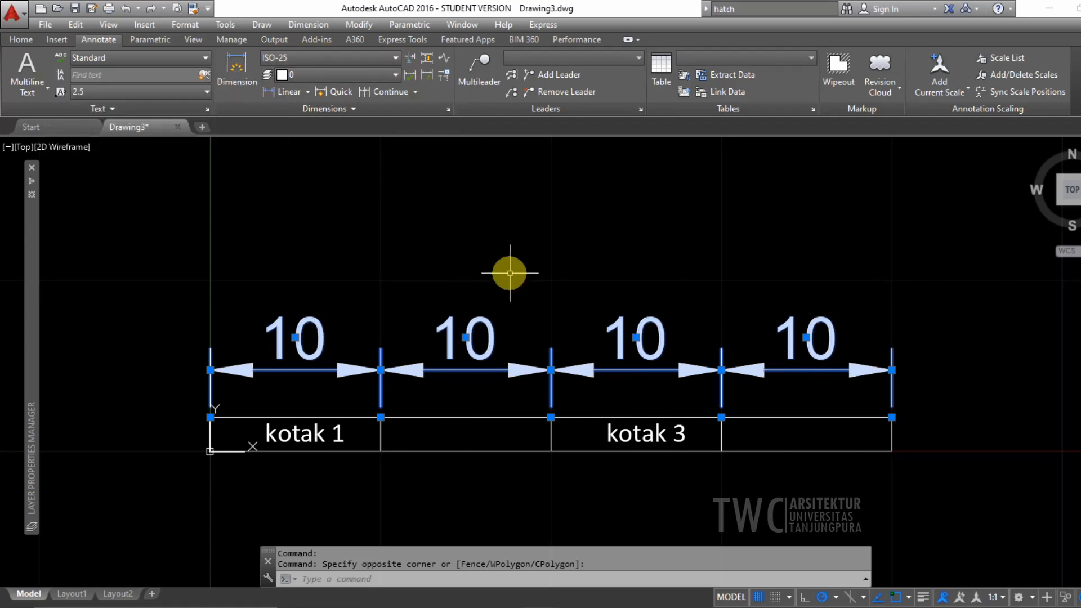
click(396, 57)
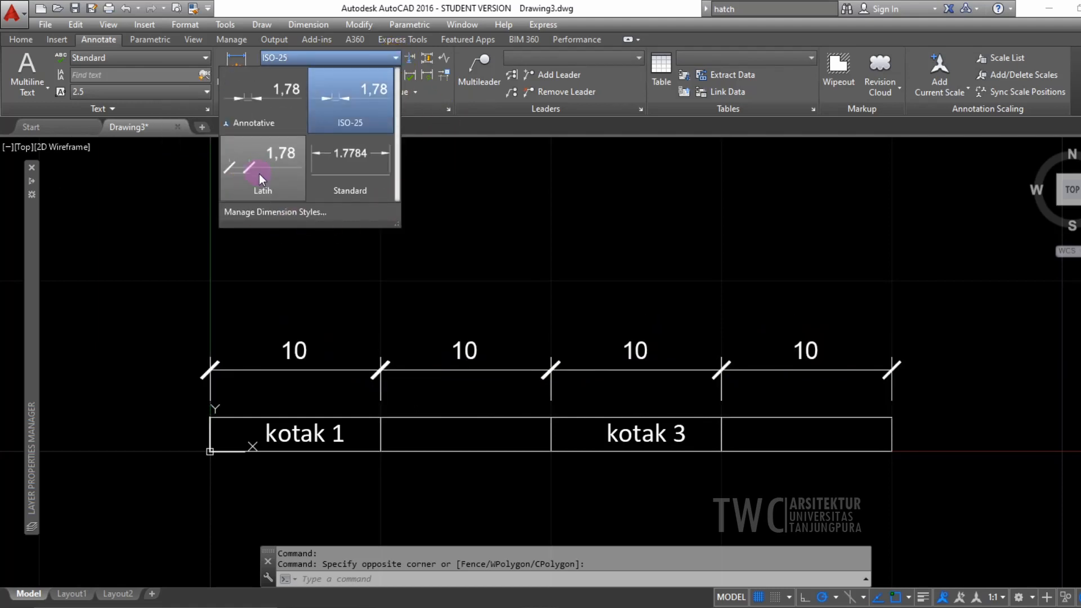
click(258, 174)
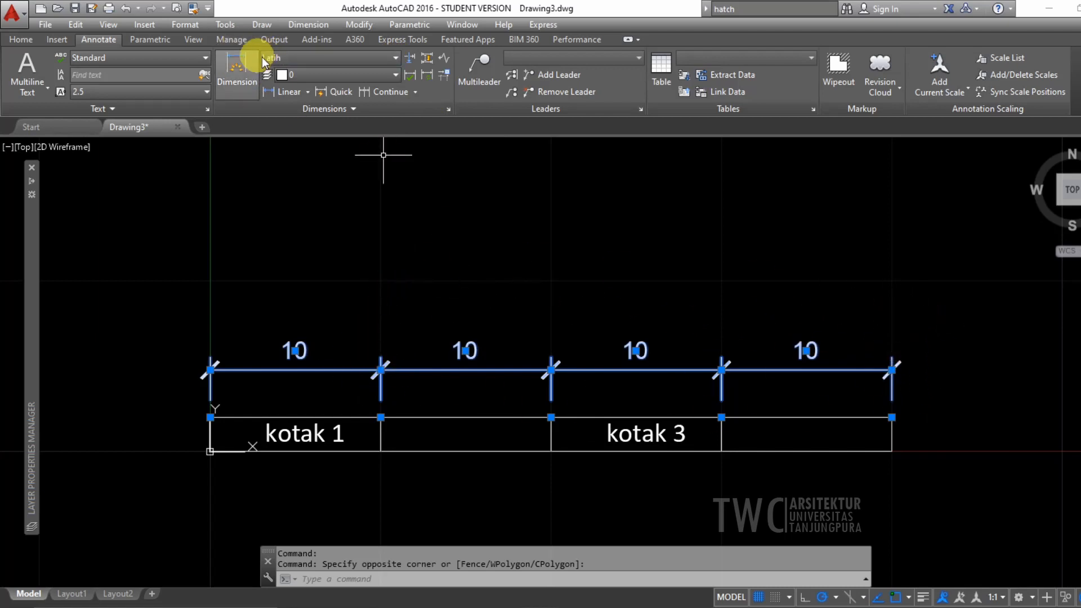
key(Escape)
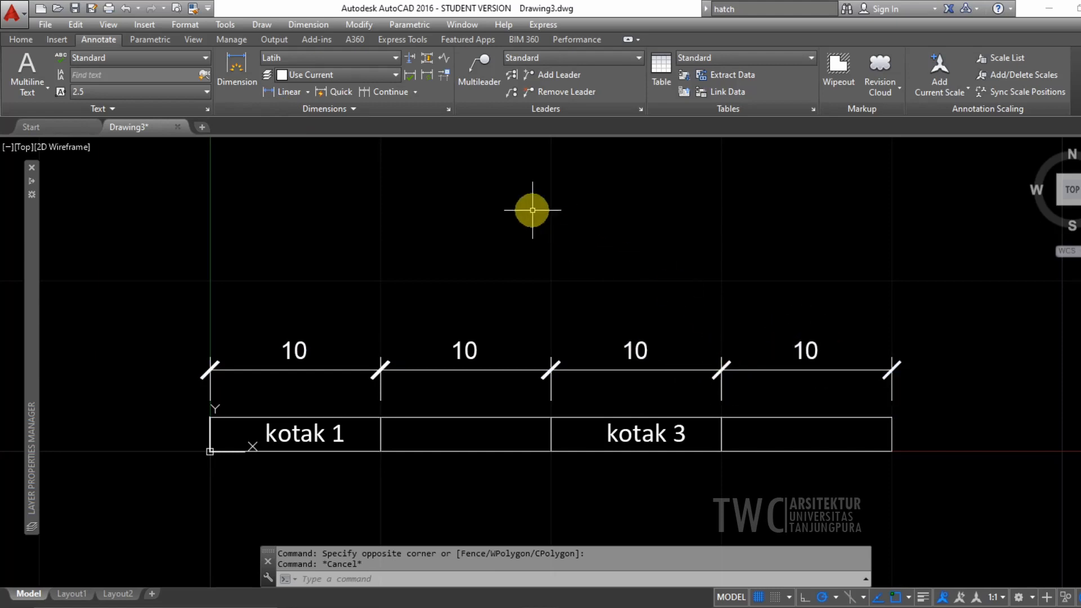
Step: Modify the Latih dimension style to an arrow size of 0.7, and close the Dimension Style Manager
click(396, 57)
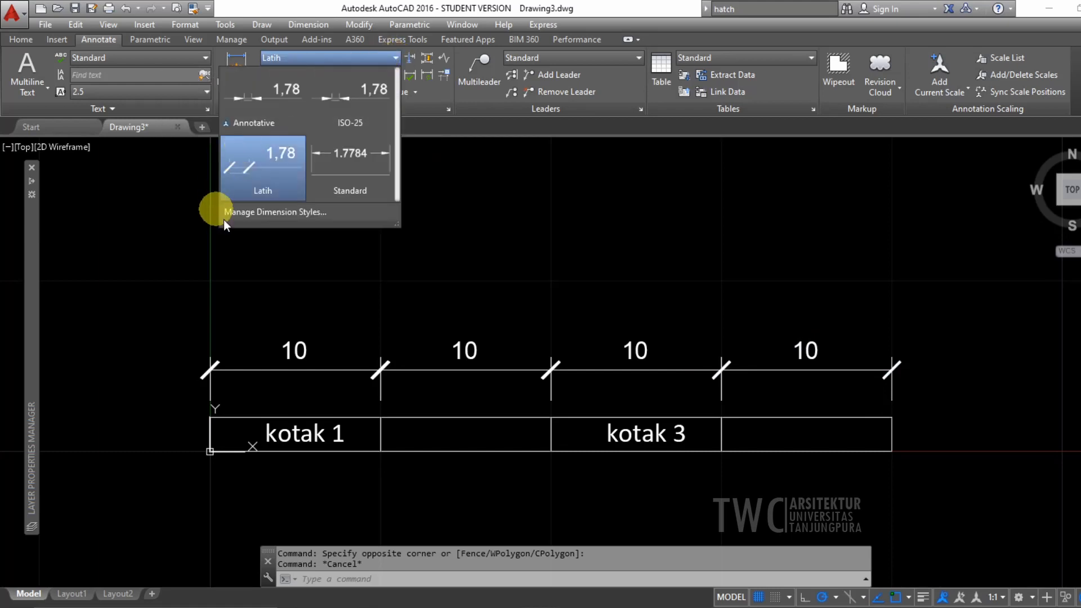
click(279, 213)
drag(593, 186, 316, 73)
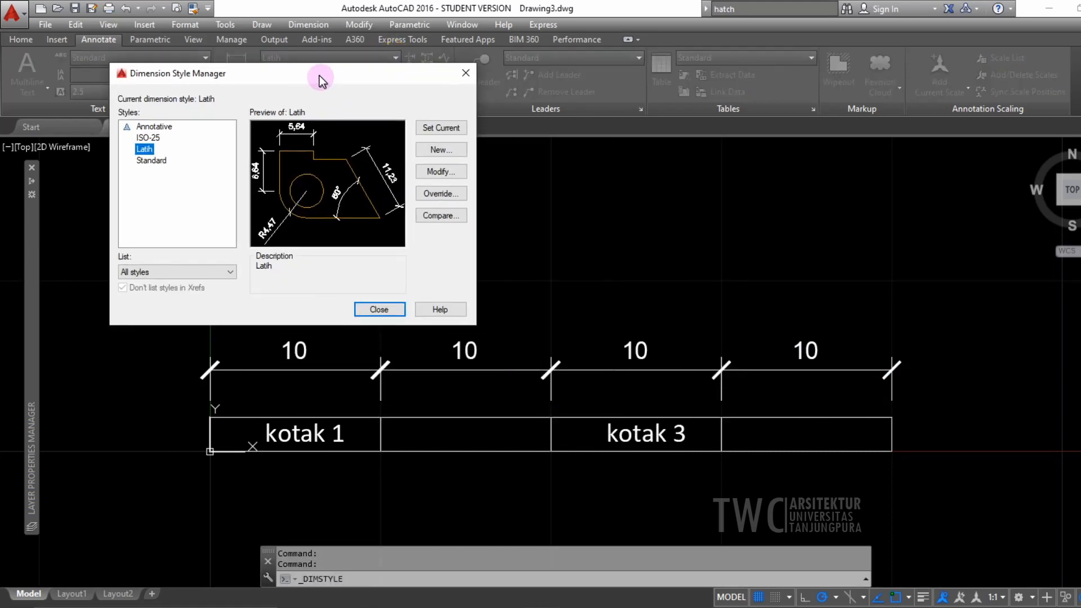
click(424, 165)
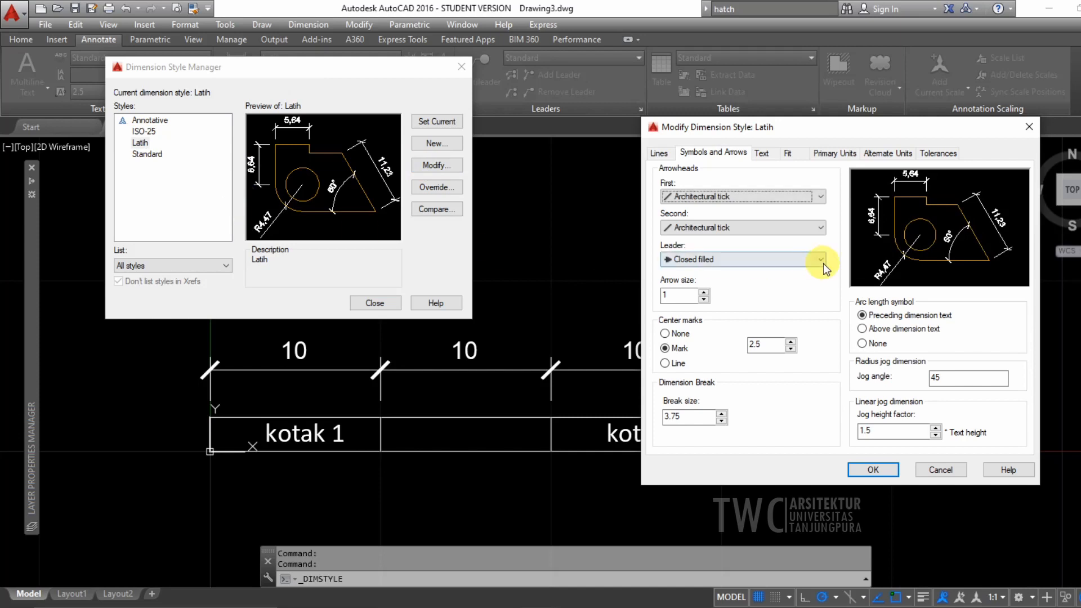
click(673, 295)
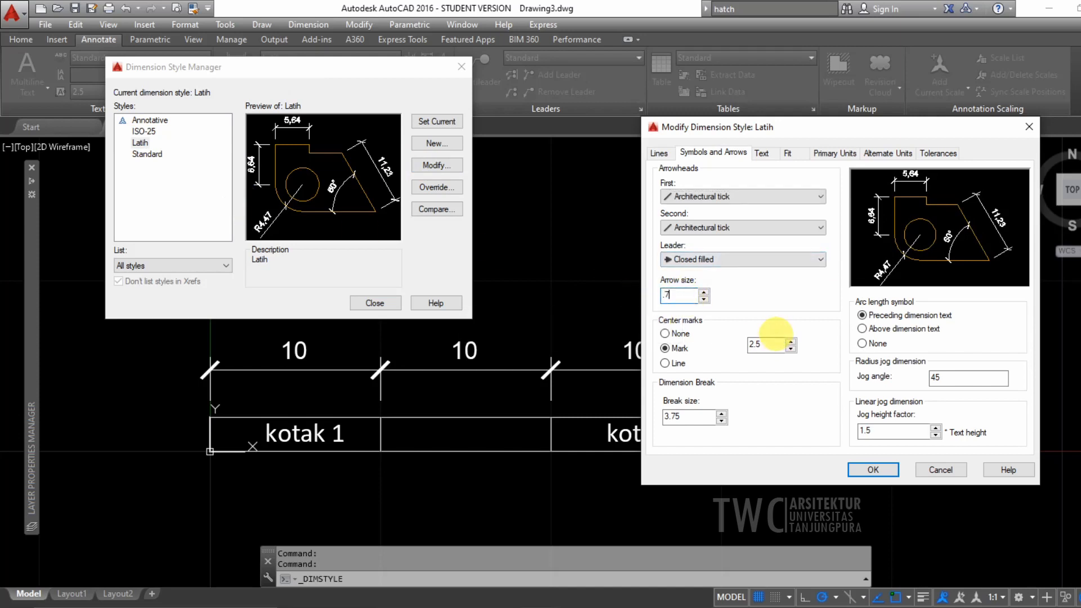
click(873, 470)
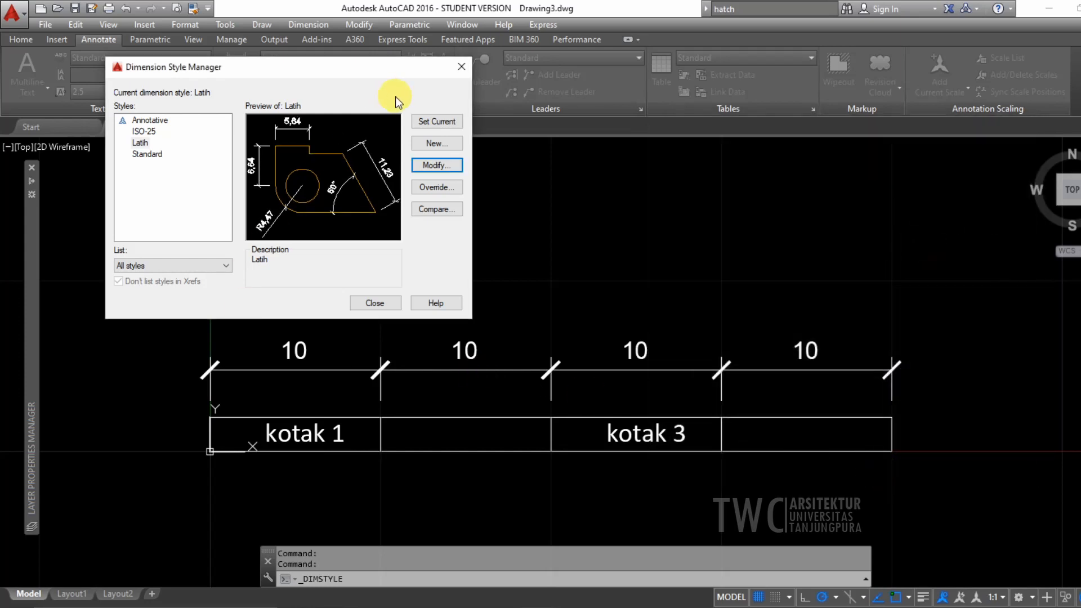
click(379, 300)
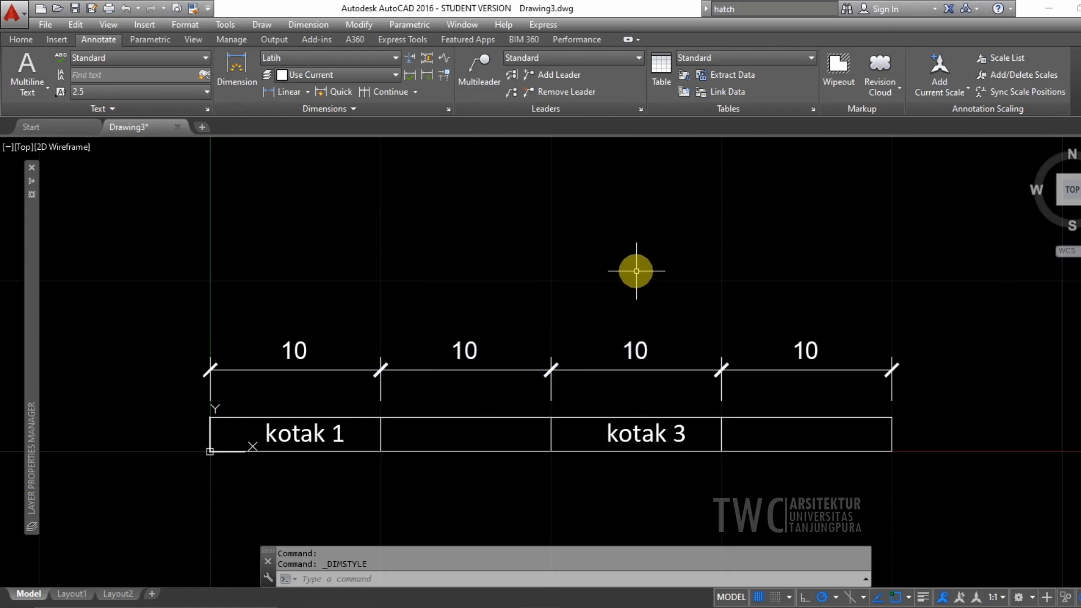
Step: Draw a circle with a radius of 5 in the empty area above the dimensioned boxes
mouse_move(634, 256)
middle_down()
mouse_move(625, 340)
mouse_move(609, 348)
middle_up()
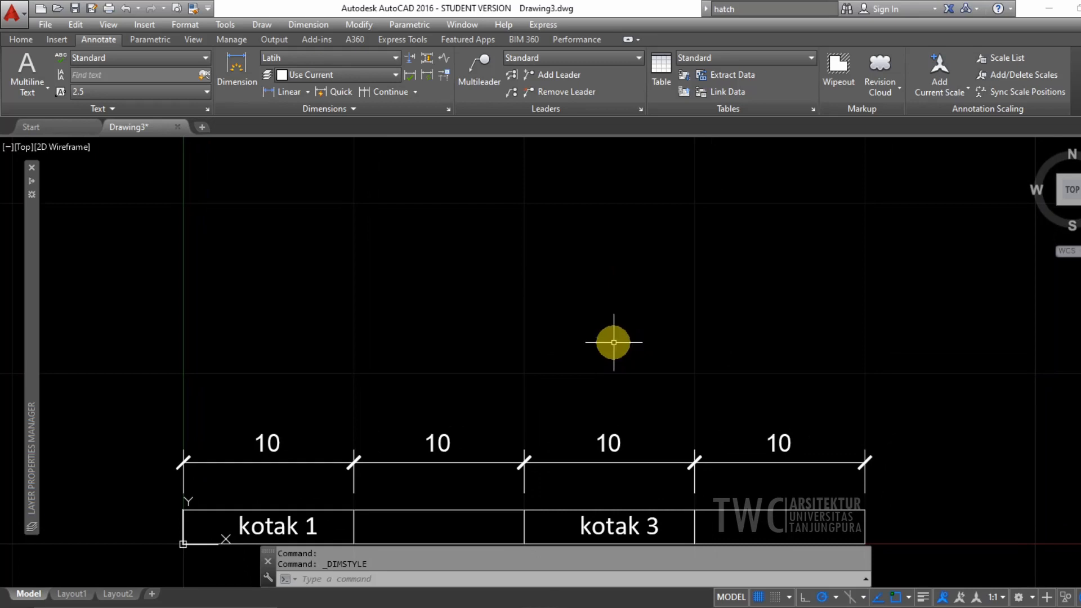
click(26, 40)
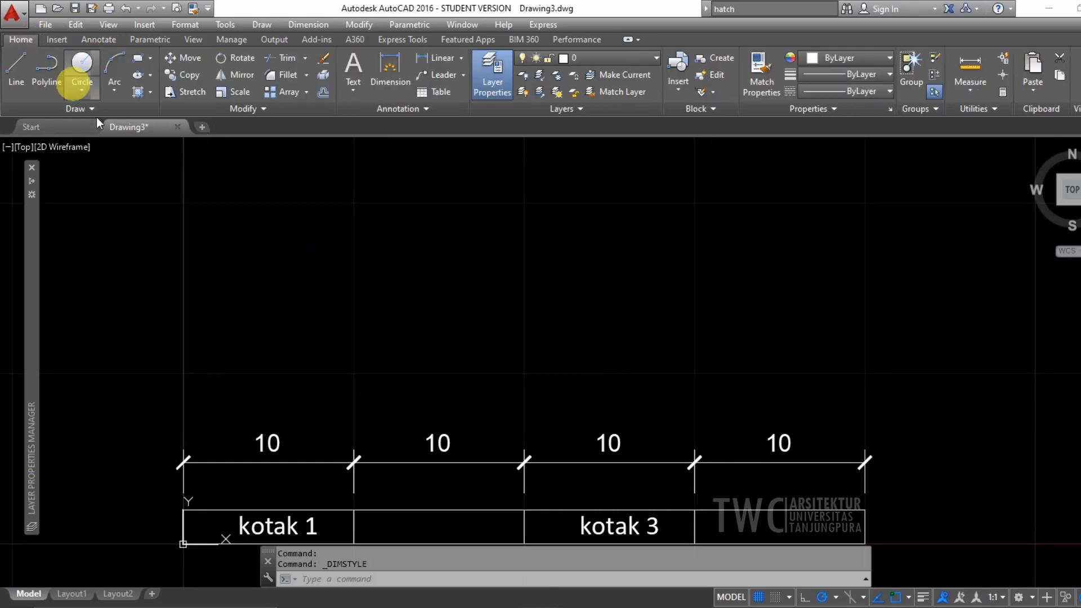
click(82, 65)
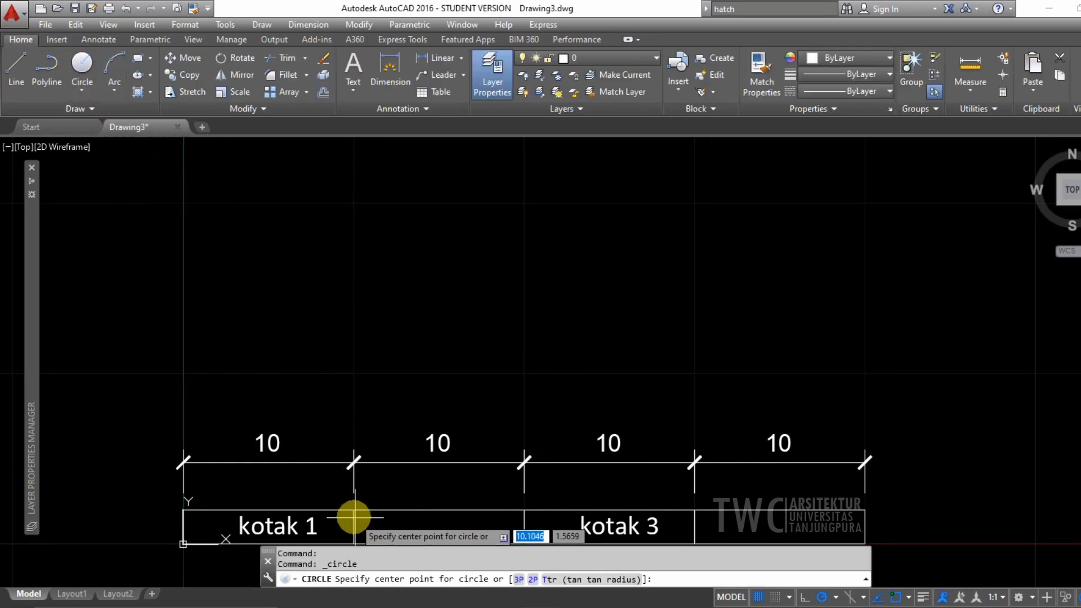
click(354, 291)
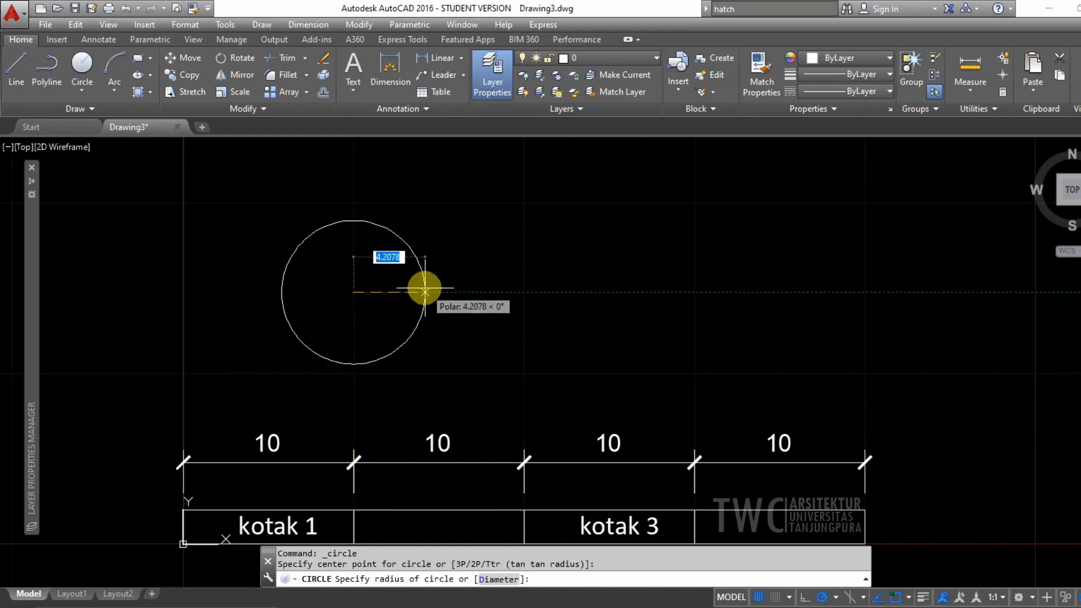
text(5)
key(Return)
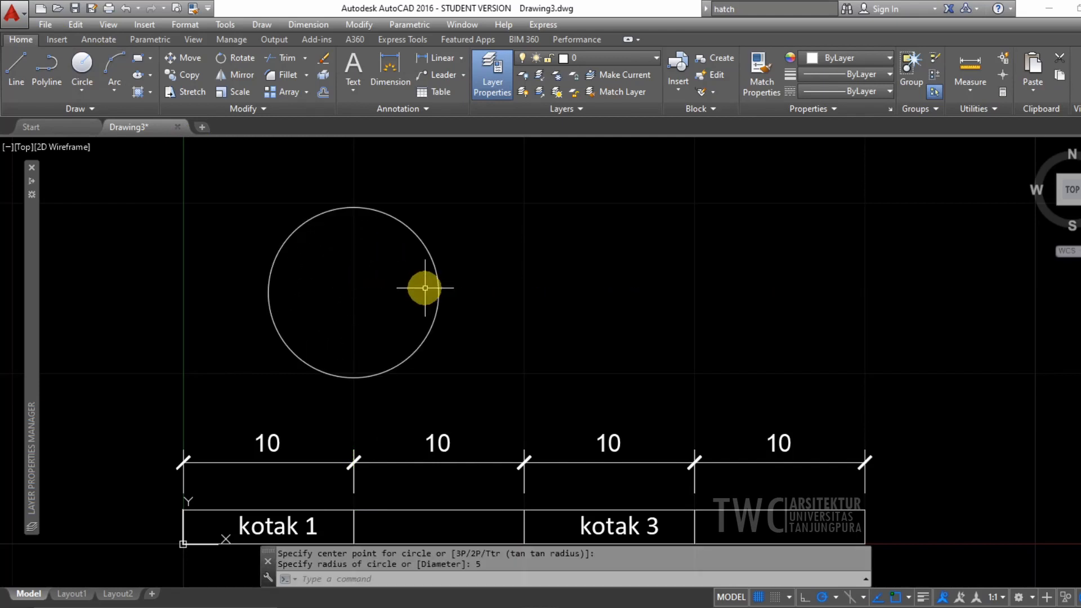
Step: Draw a right triangle beside the circle as a polyline, about 5 high with a sloping side about 14 long
click(46, 79)
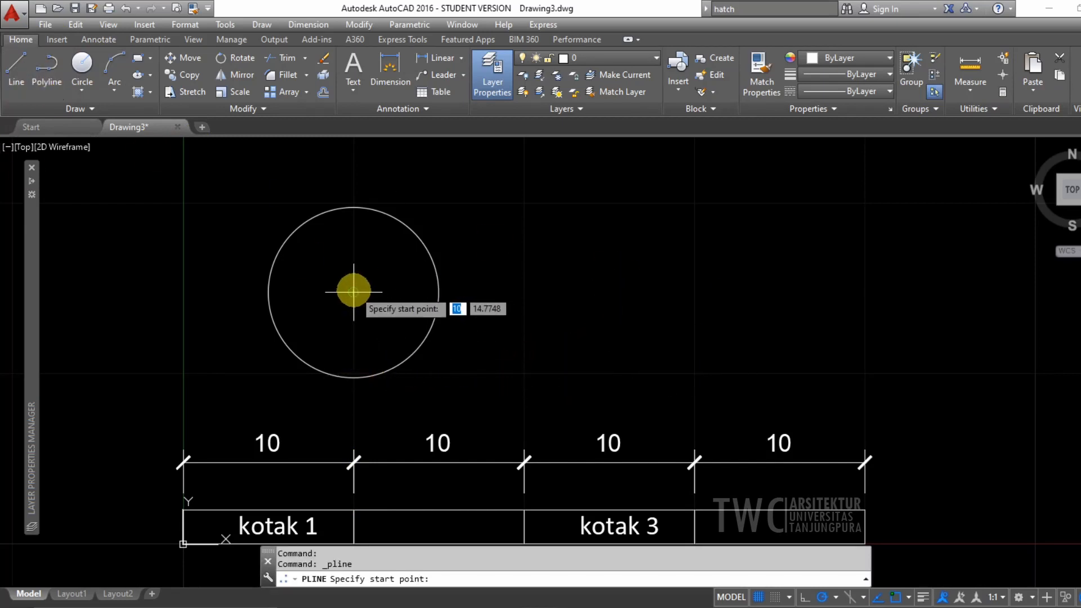
click(708, 292)
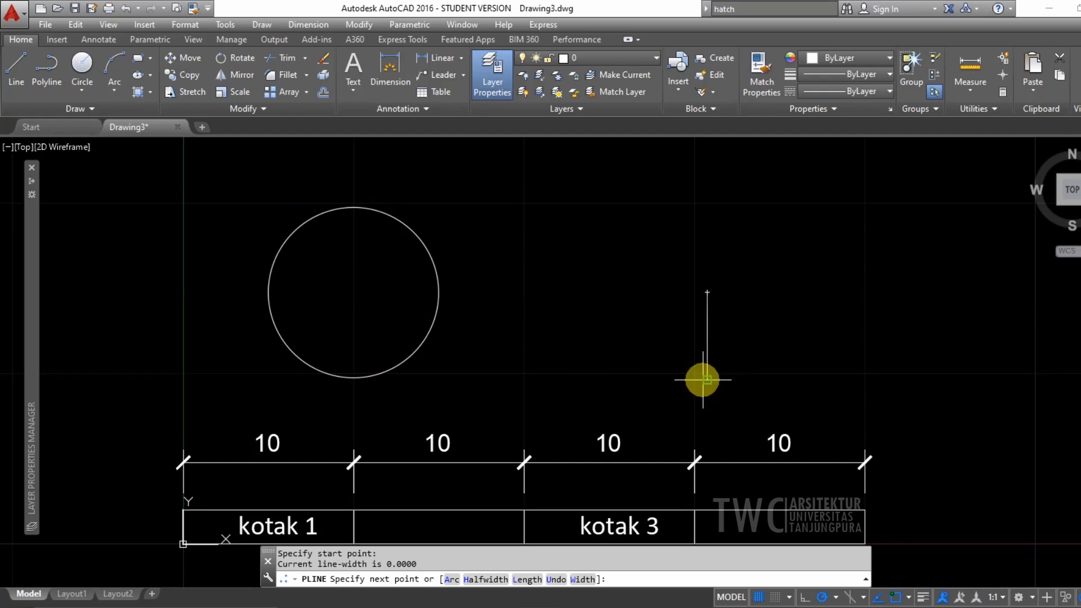
click(704, 379)
click(485, 379)
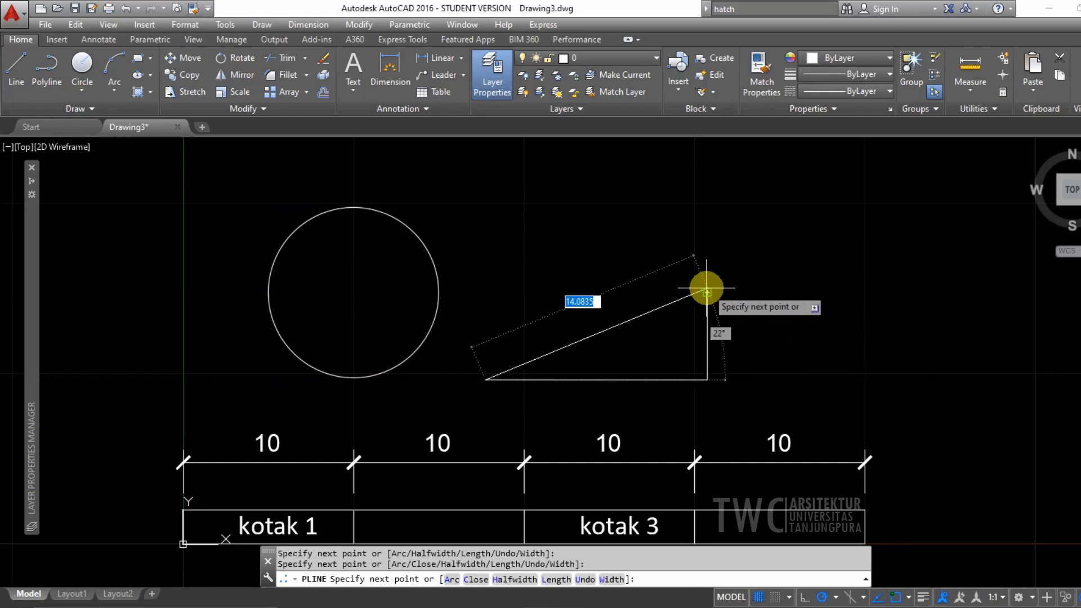
click(707, 291)
key(Return)
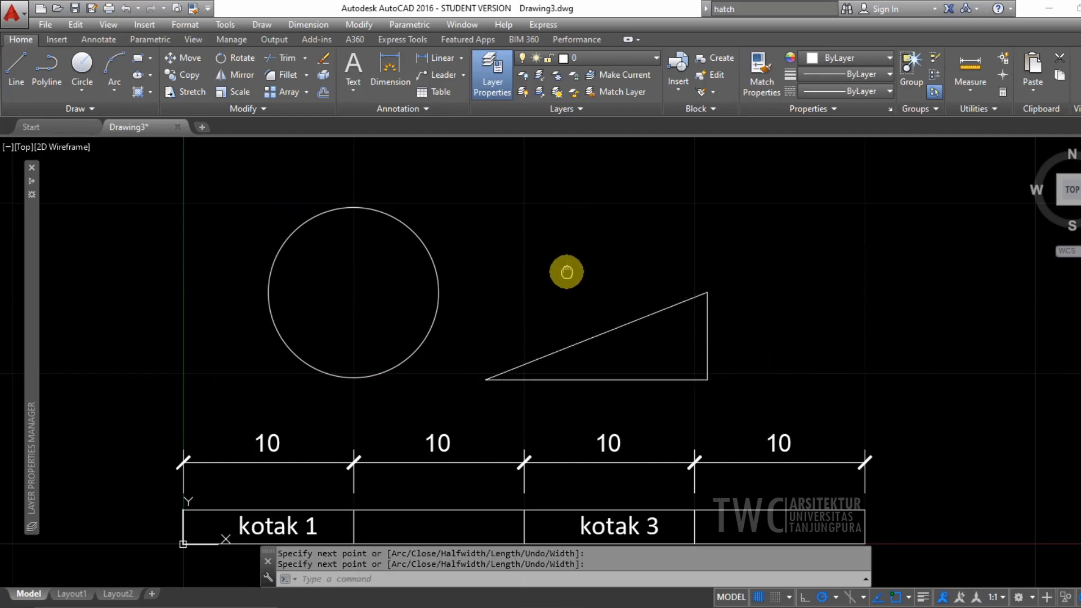
Step: Add a Diameter dimension to the circle, placing its text outside the circle on the side away from the triangle
middle_drag(563, 272, 587, 266)
click(98, 40)
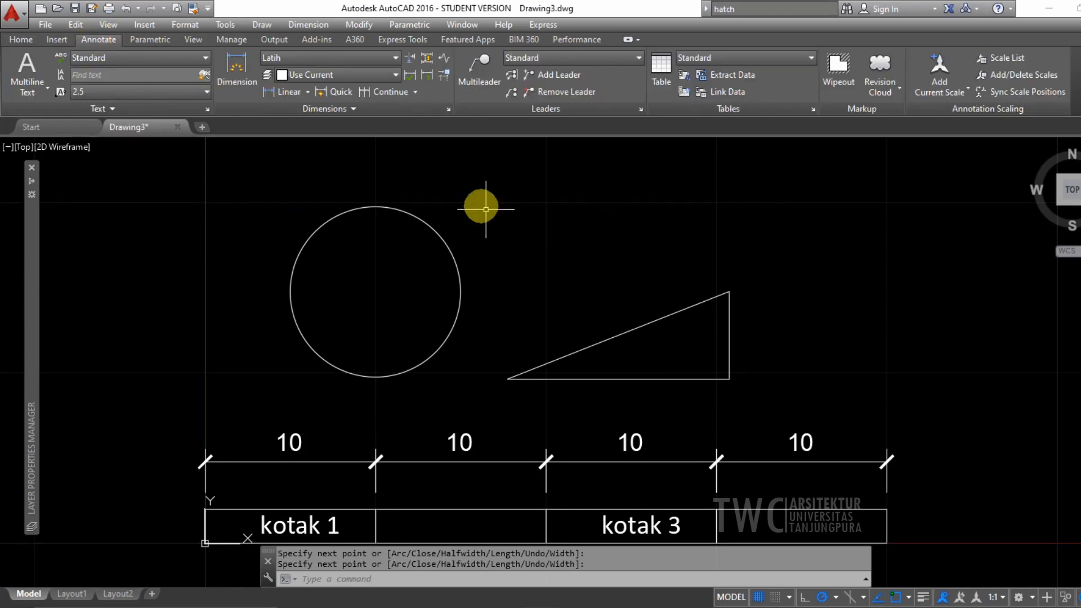
click(308, 95)
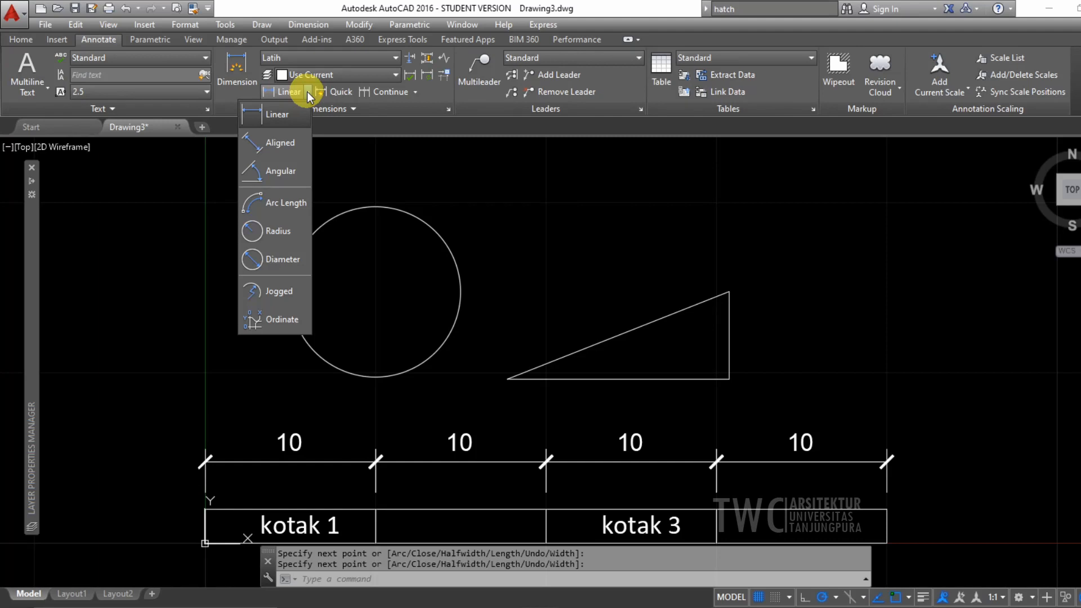
click(282, 259)
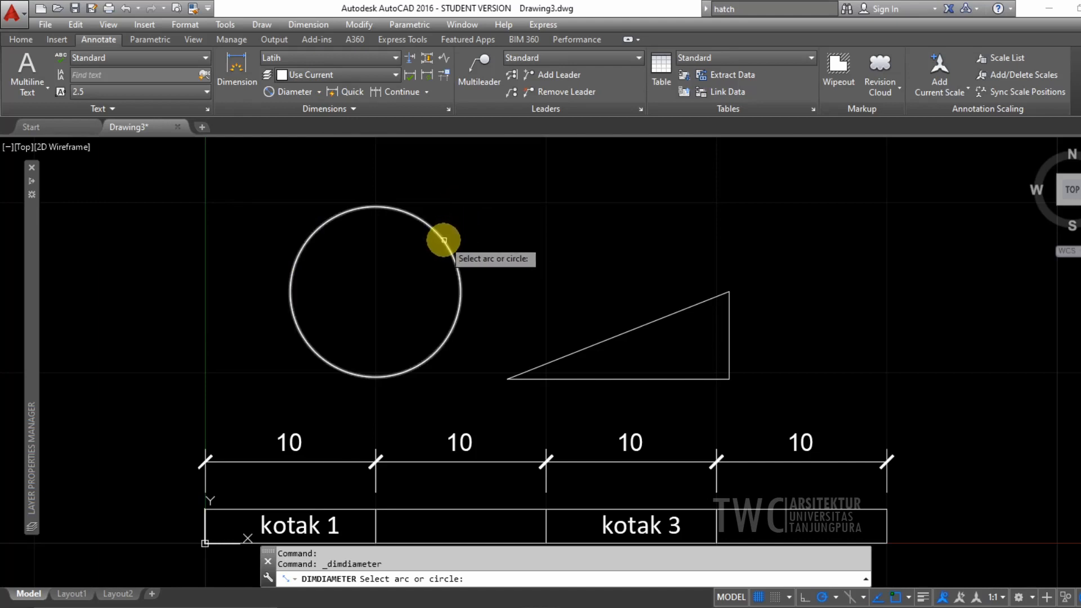
click(443, 240)
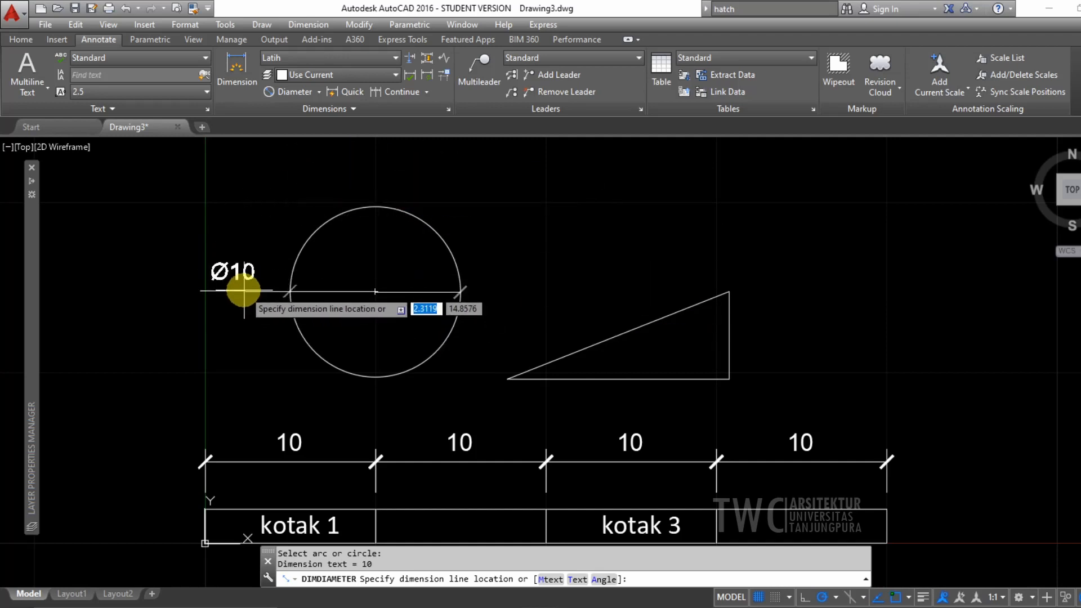
click(242, 289)
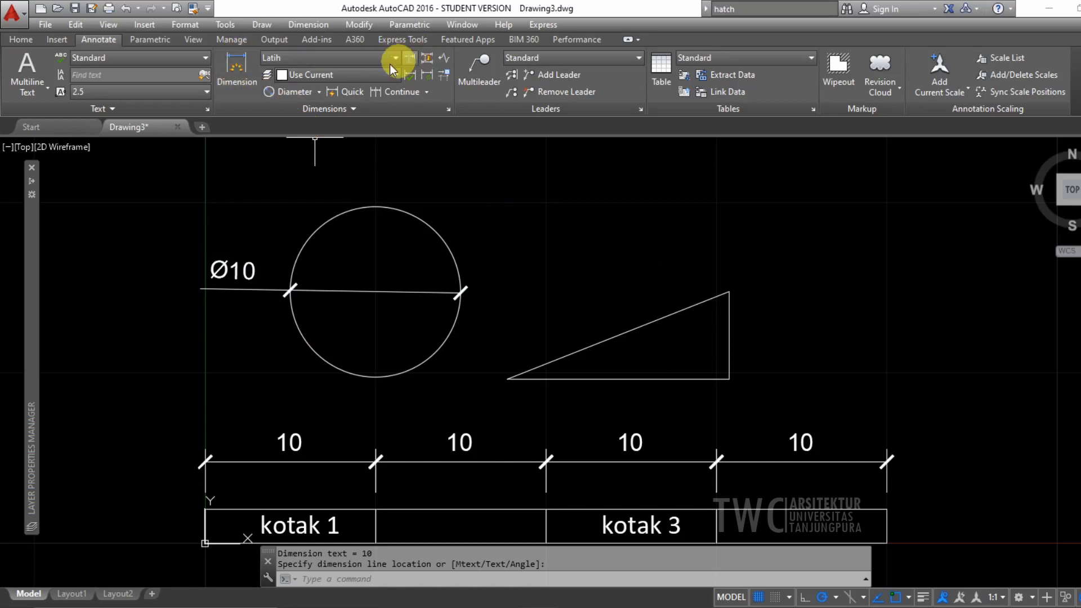
click(320, 91)
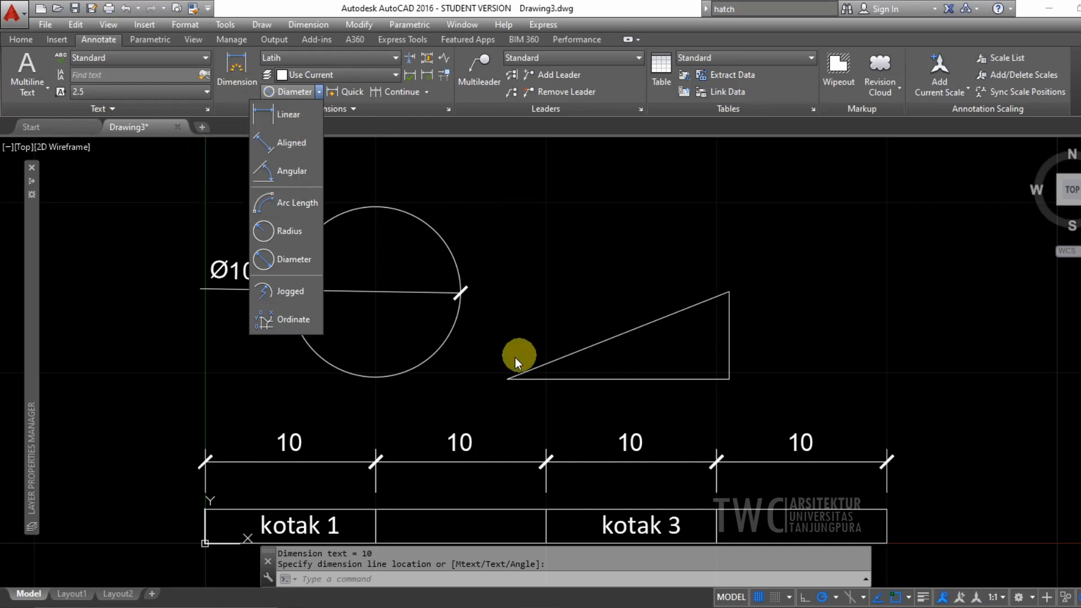
click(291, 115)
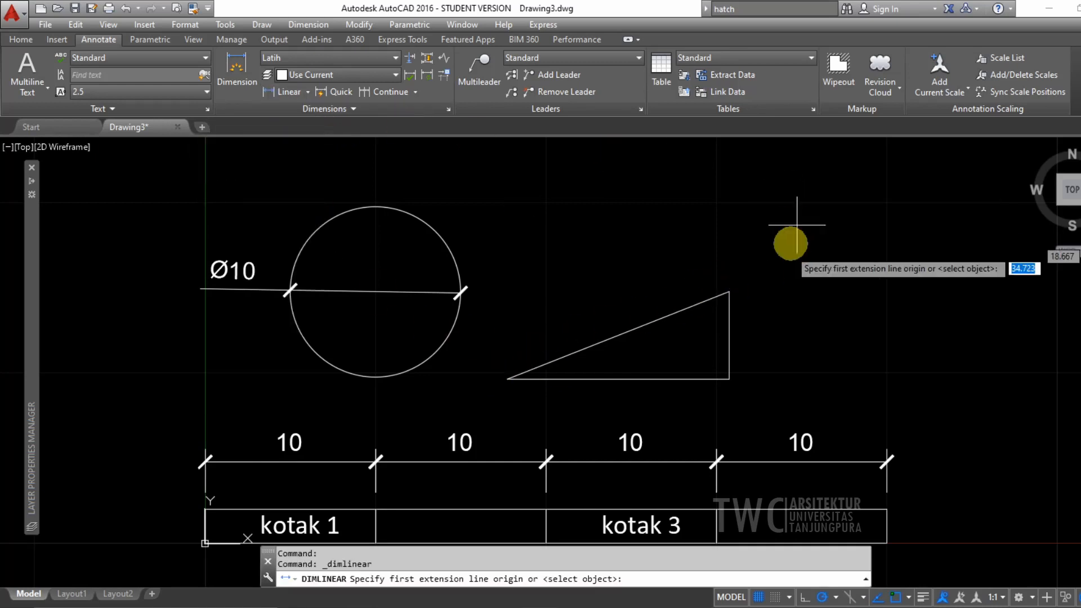
click(507, 378)
click(730, 292)
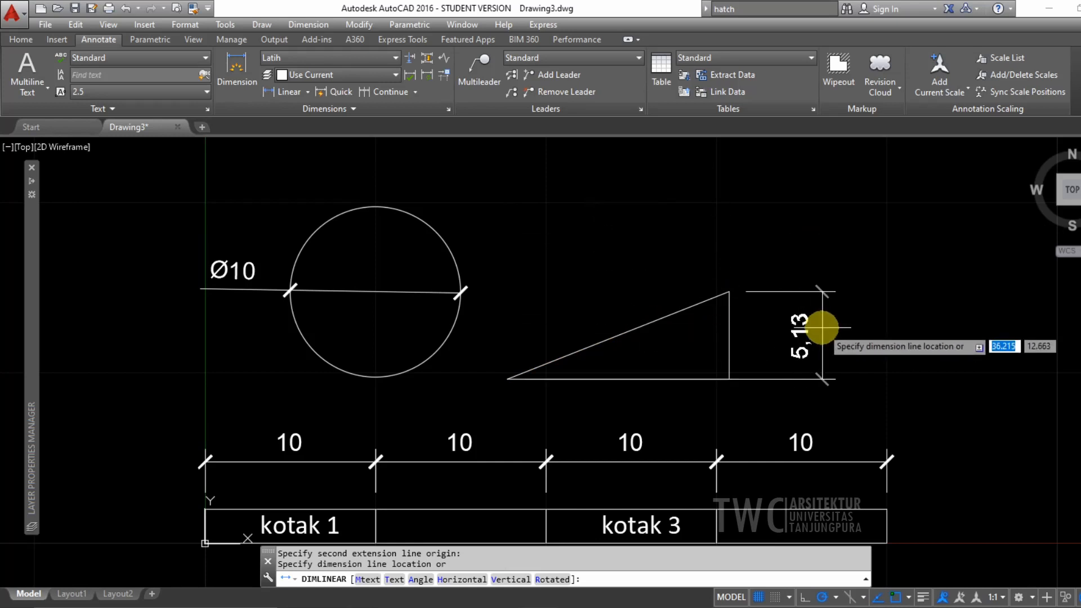
key(Escape)
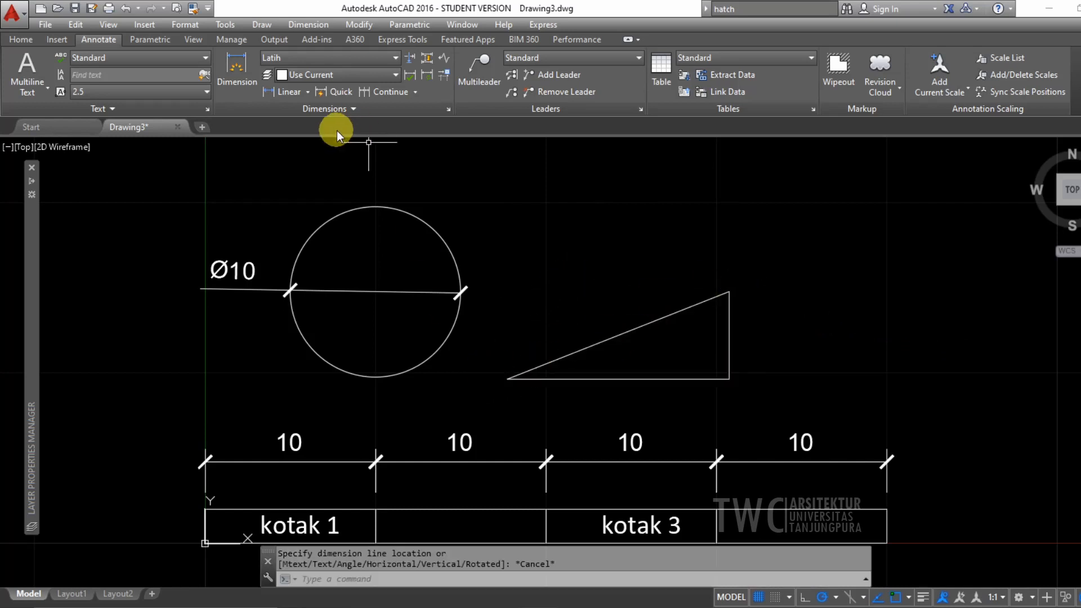
Step: Add an Aligned dimension along the triangle's sloping side, placing the dimension line above it
click(309, 91)
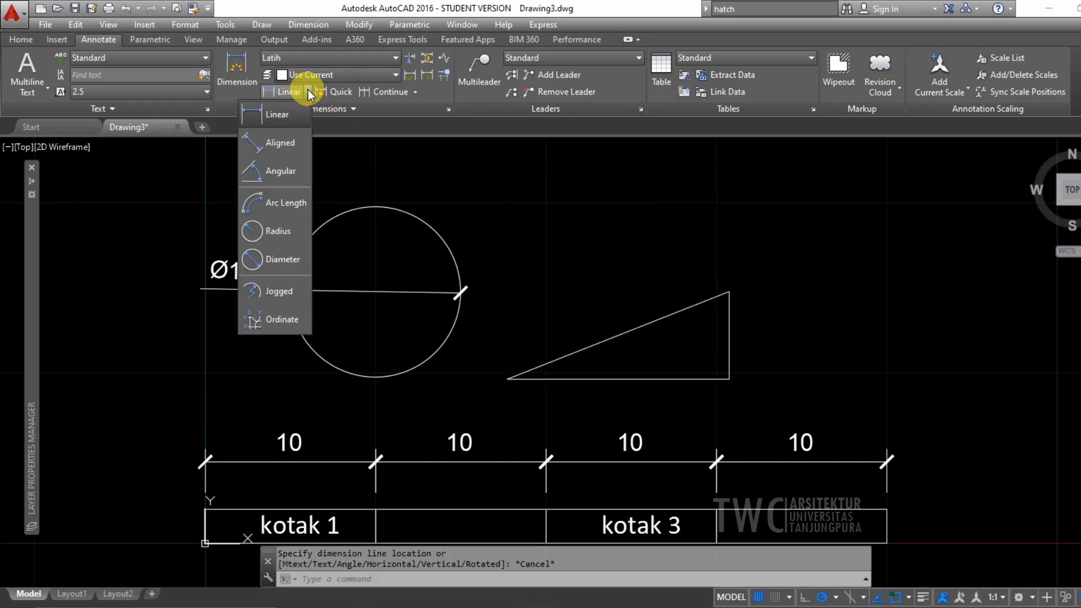
click(282, 151)
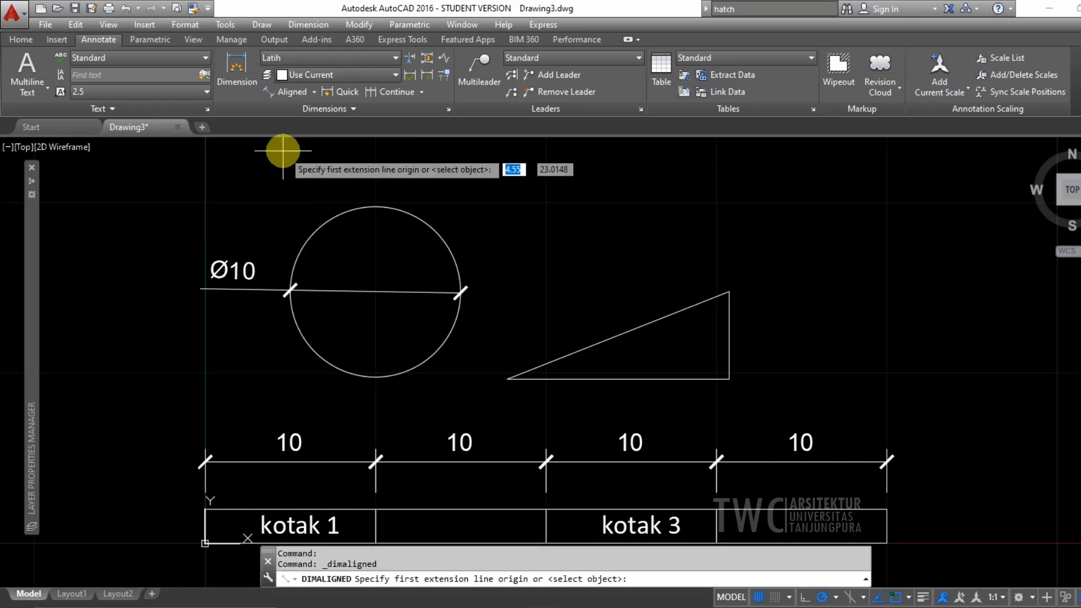
click(512, 379)
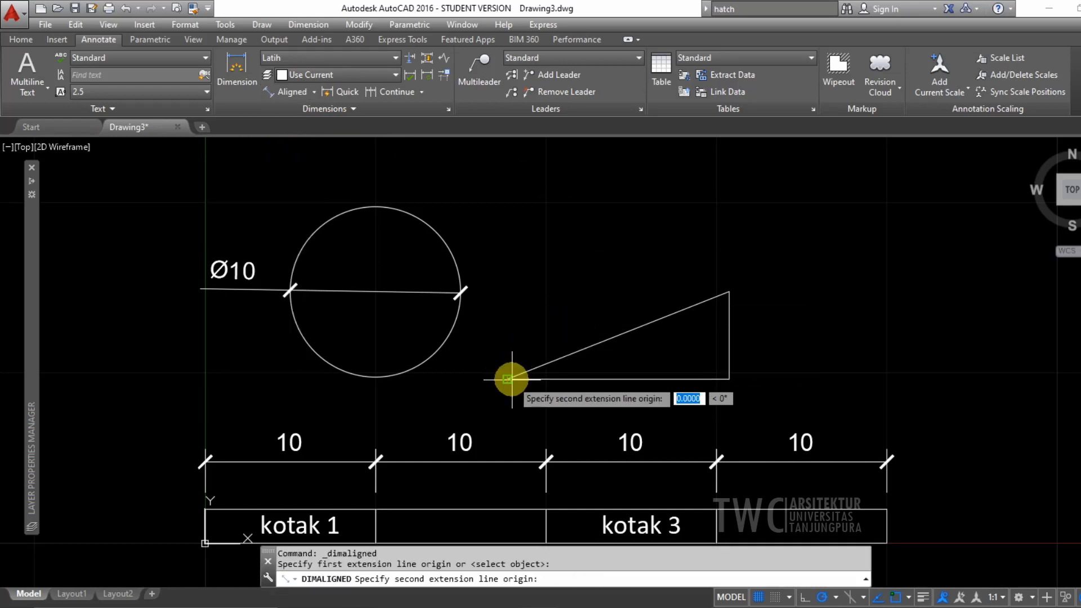
click(730, 291)
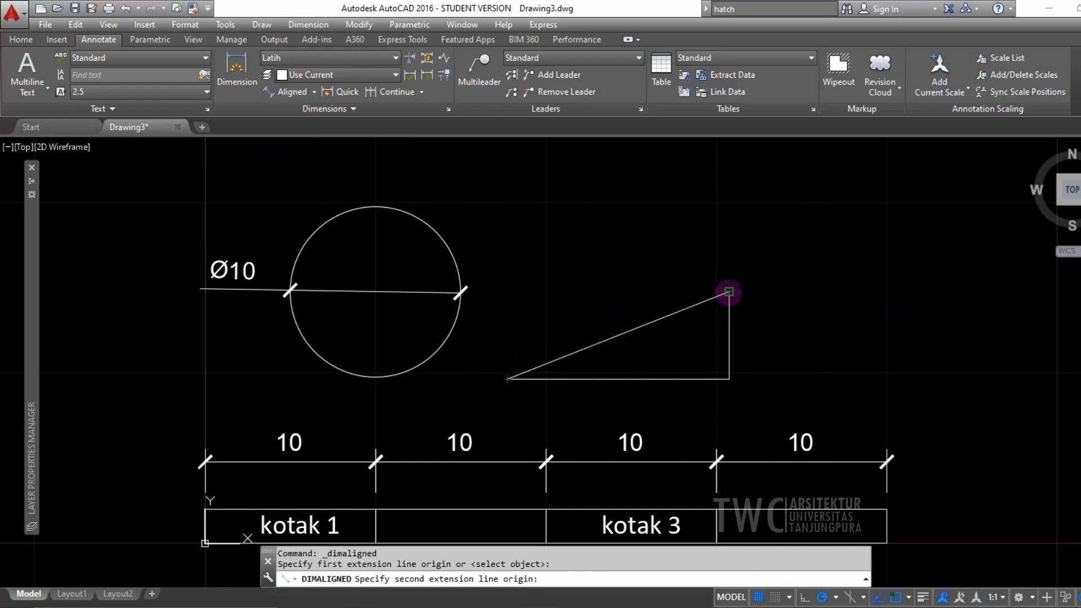
click(624, 289)
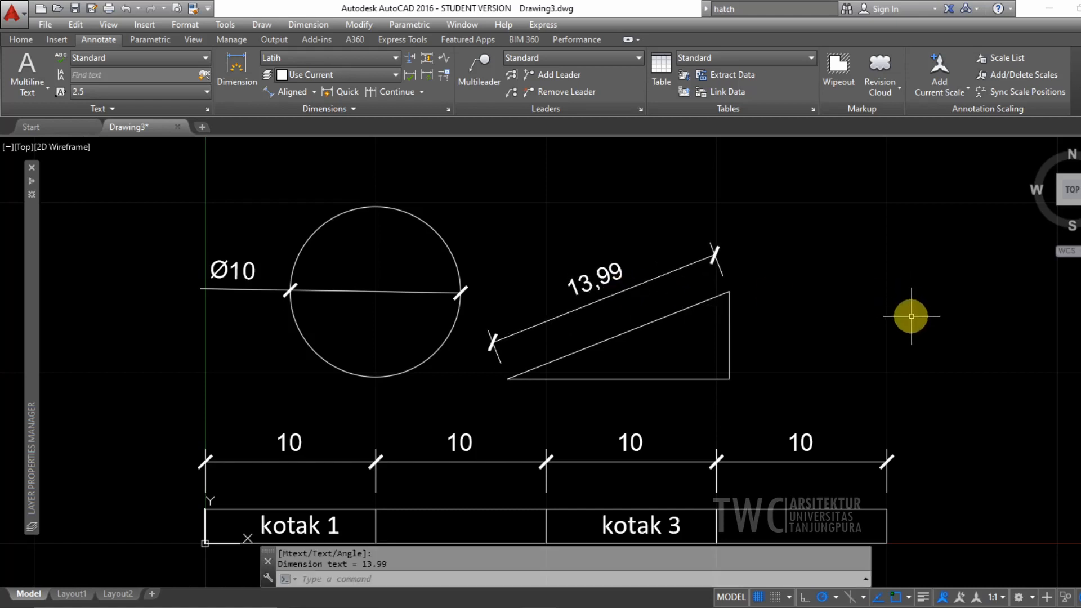
Step: Add an Angular dimension between the triangle's sloping side and its base, placing the arc inside the triangle
click(314, 92)
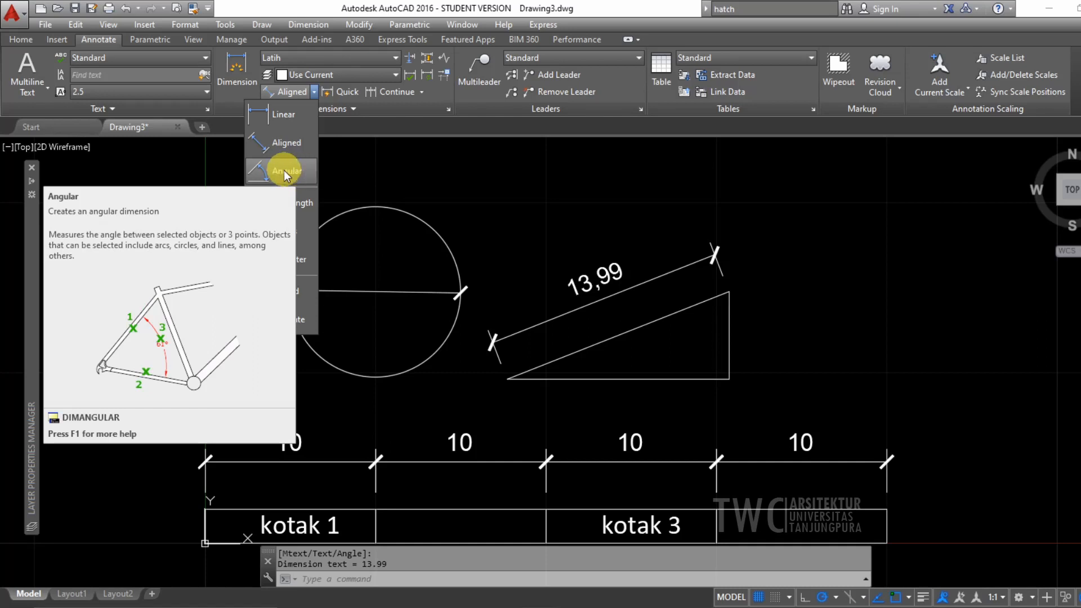
click(300, 171)
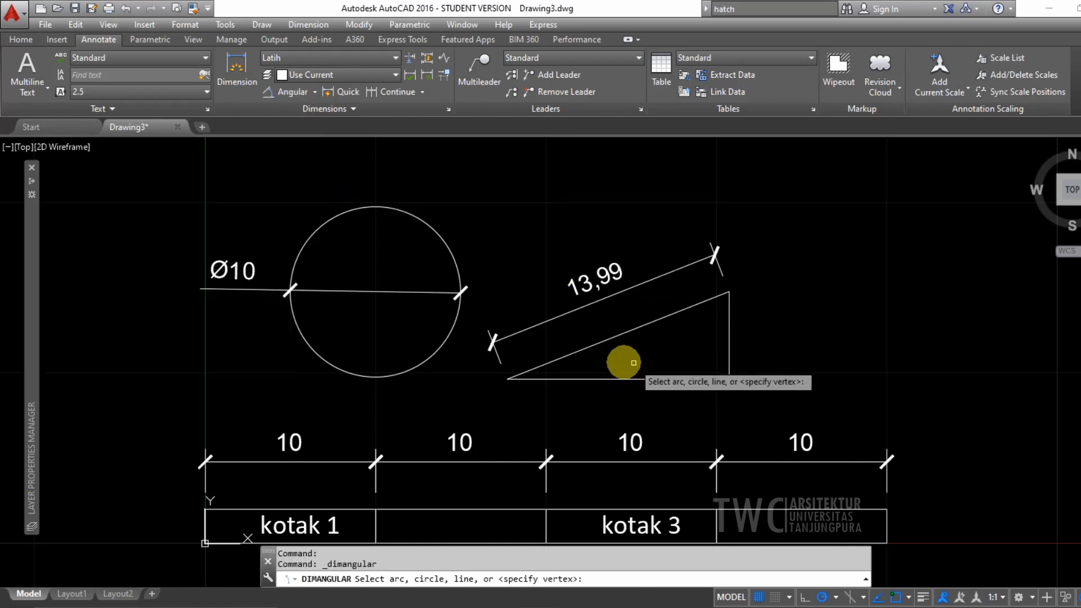
click(617, 335)
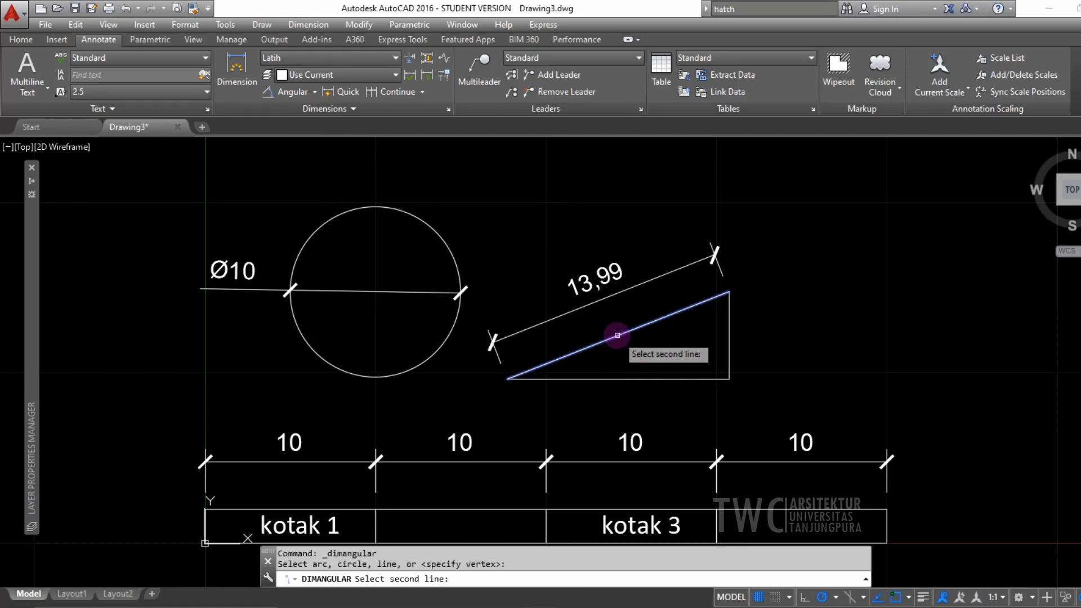
click(623, 378)
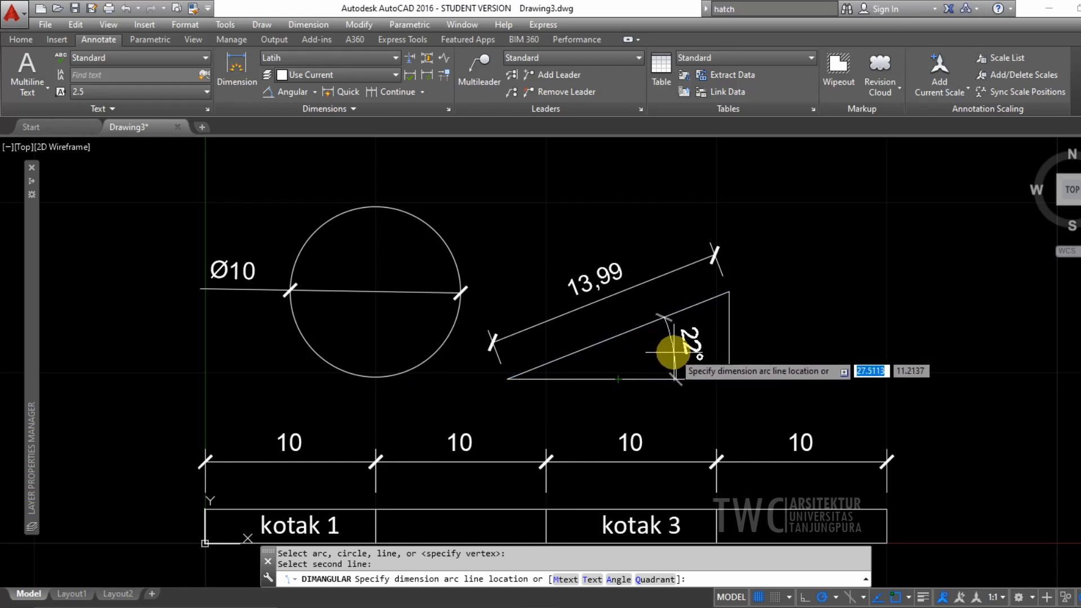
click(682, 346)
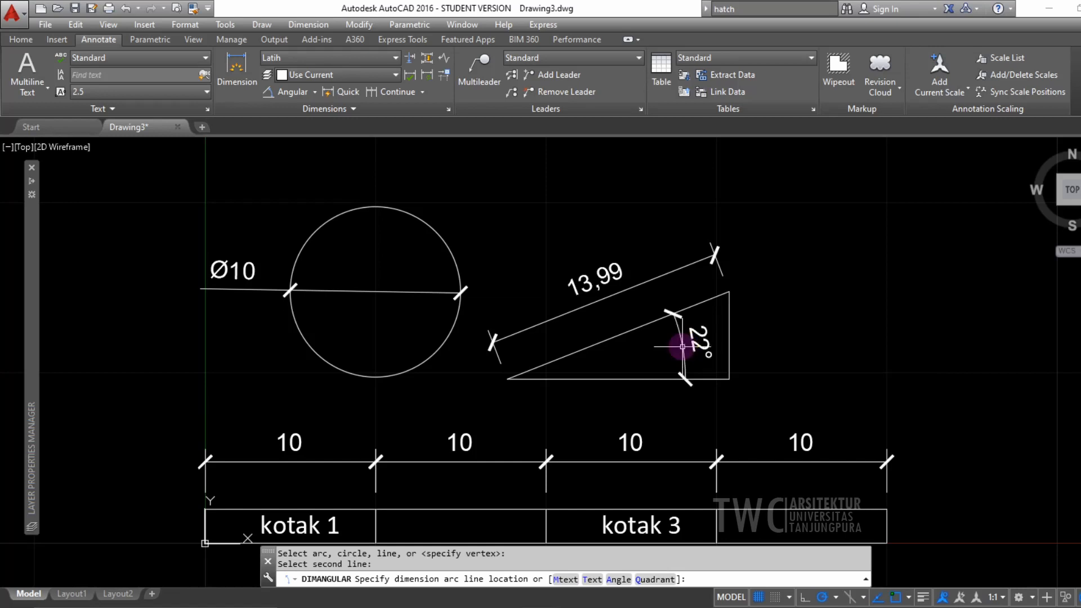